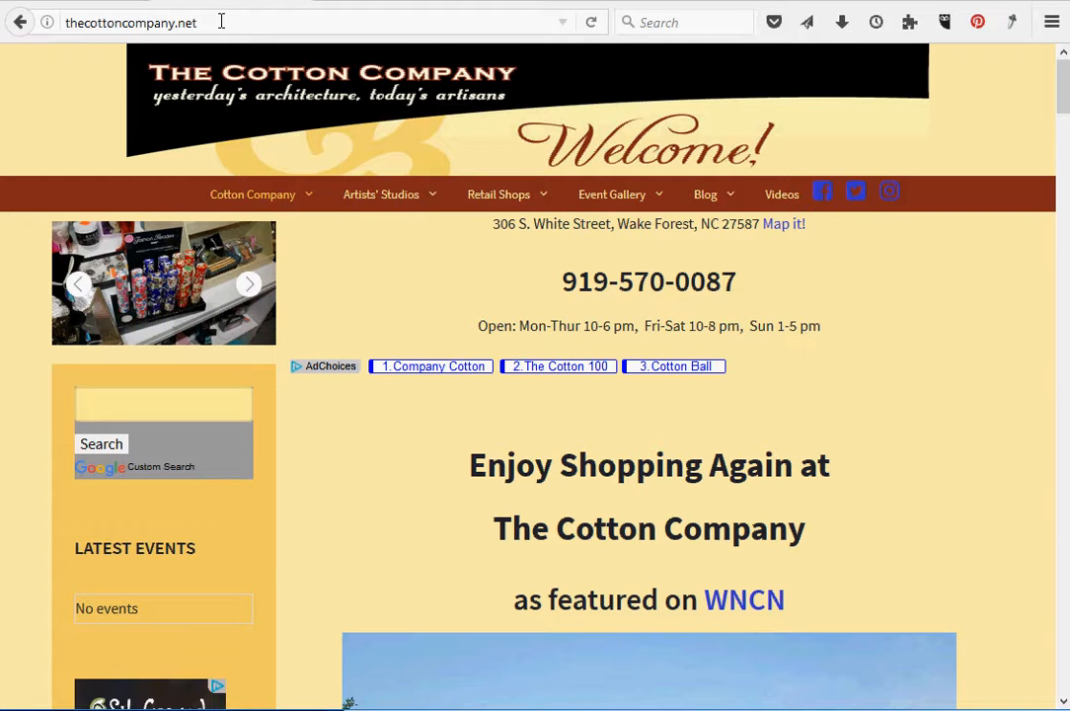
Open the site's Joomla administration page at thecottoncompany.net/administrator/.
left_click(221, 21)
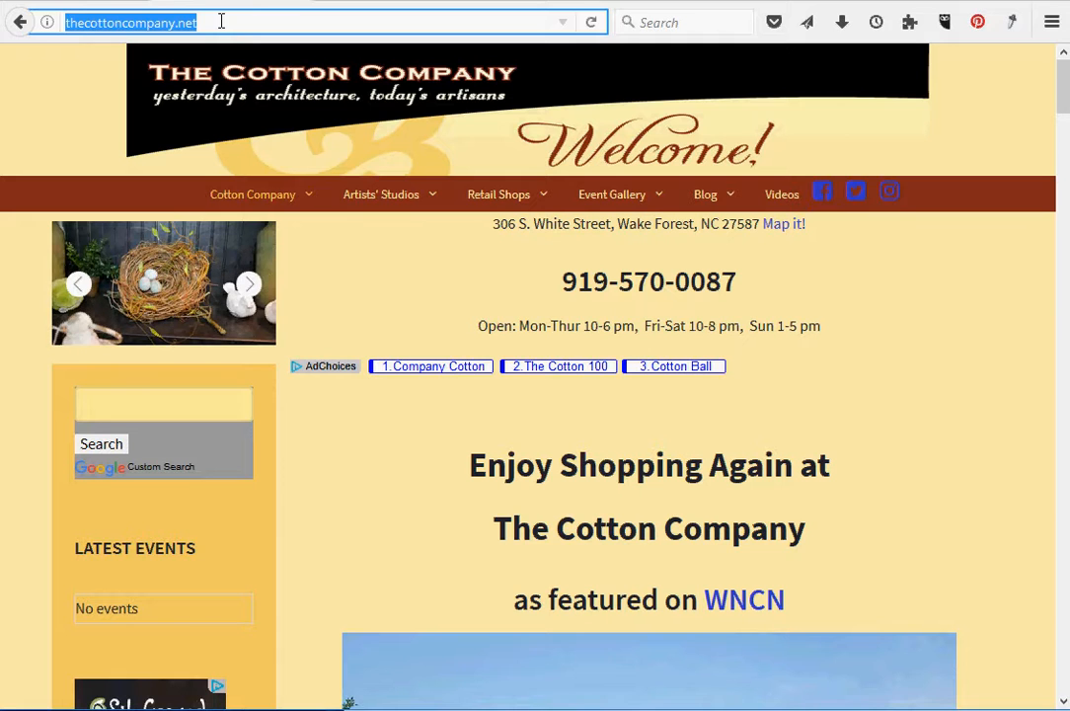
left_click(221, 21)
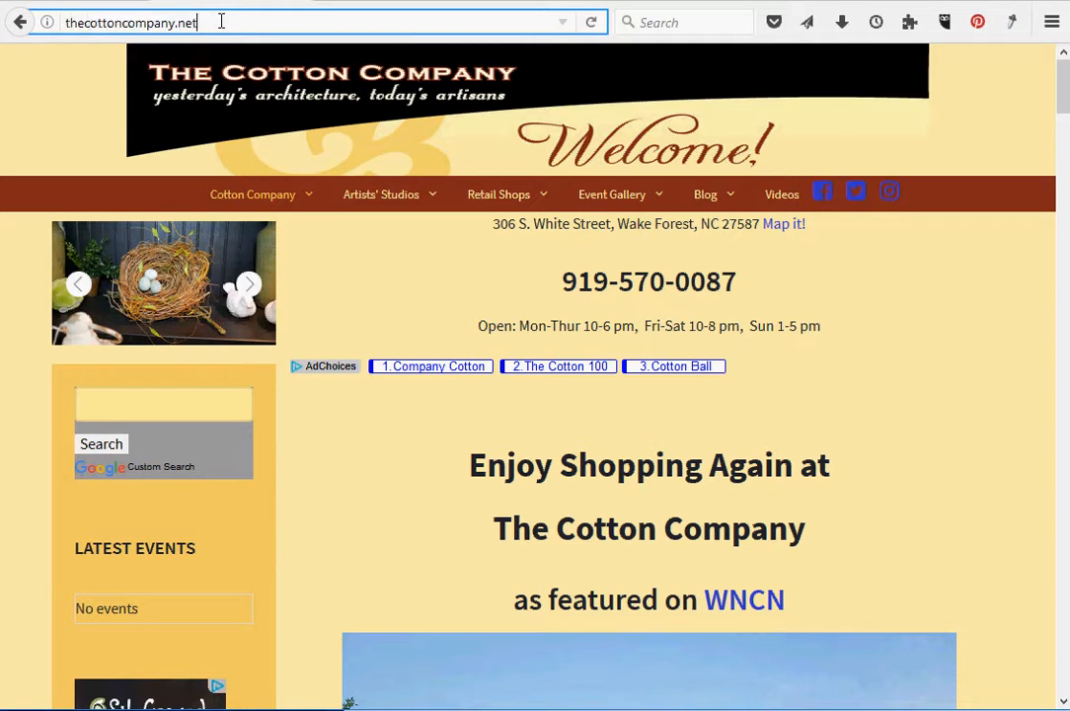
type("/")
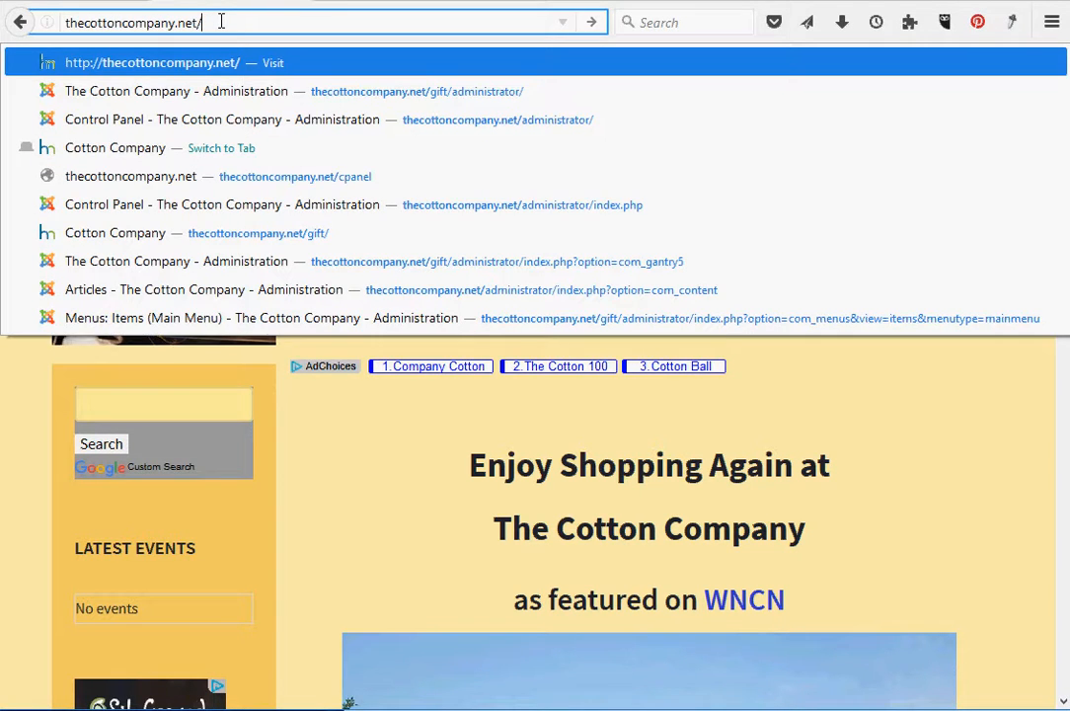
type("a")
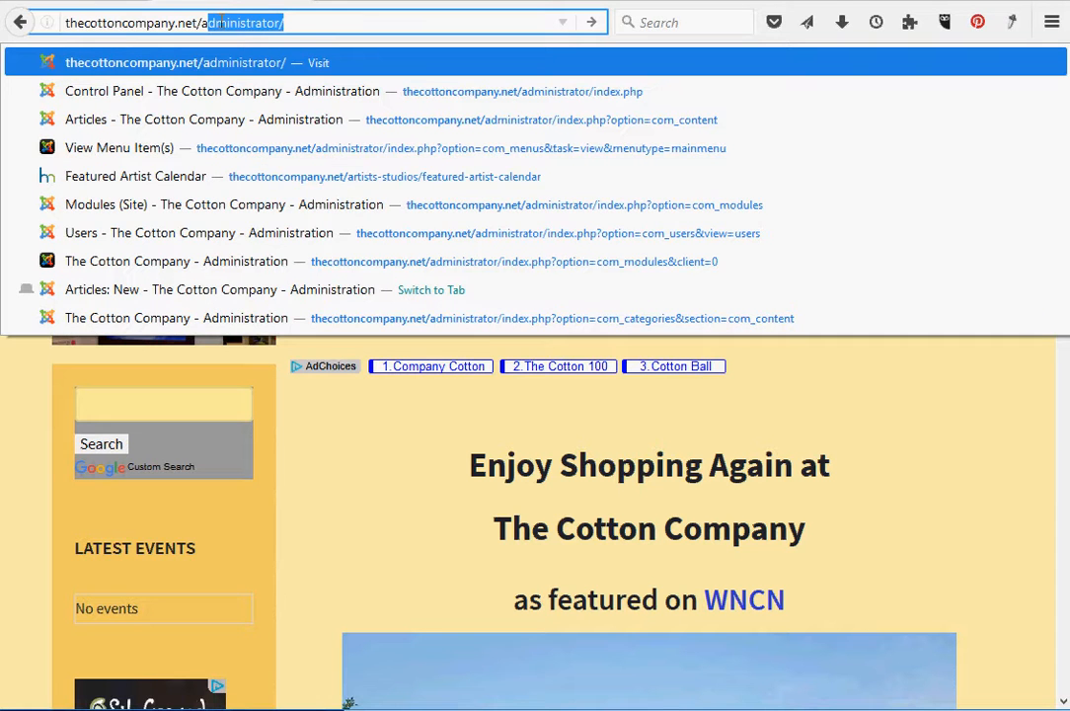
key("Return")
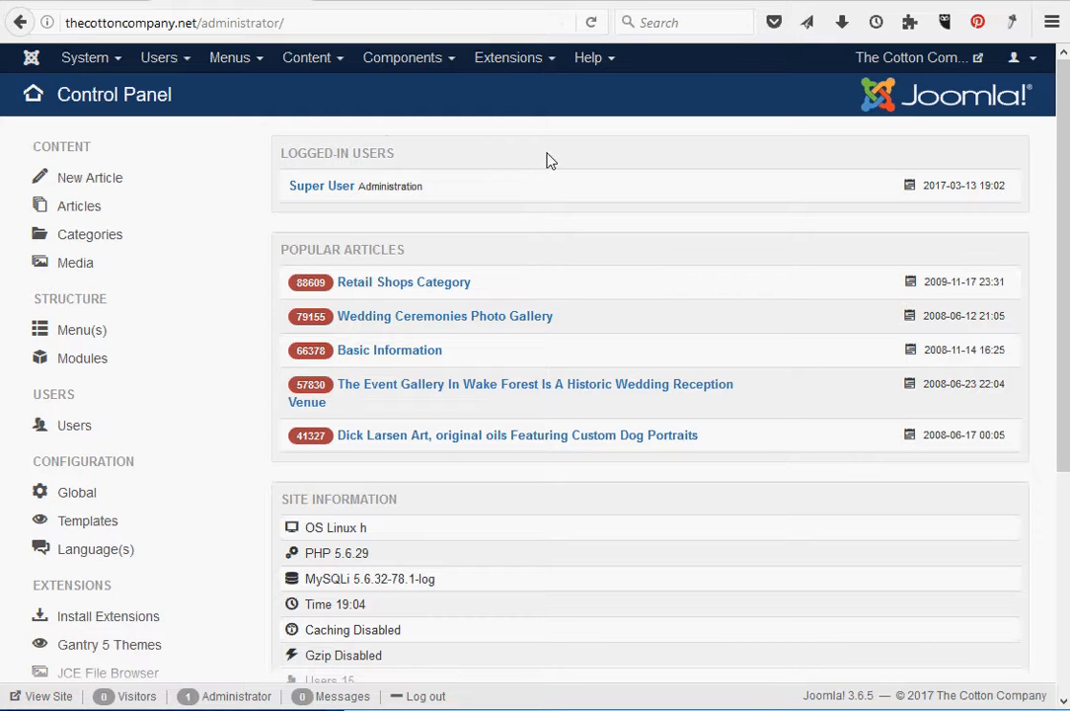
Go through the article list to the featured articles and start a new article there.
left_click(302, 60)
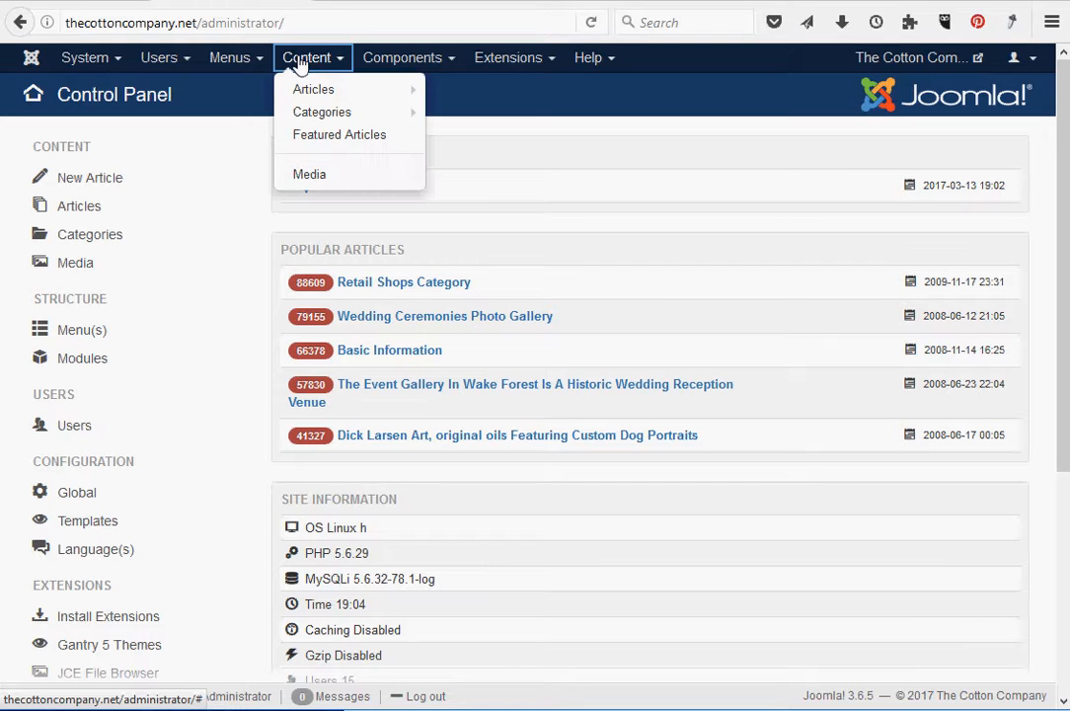
left_click(313, 91)
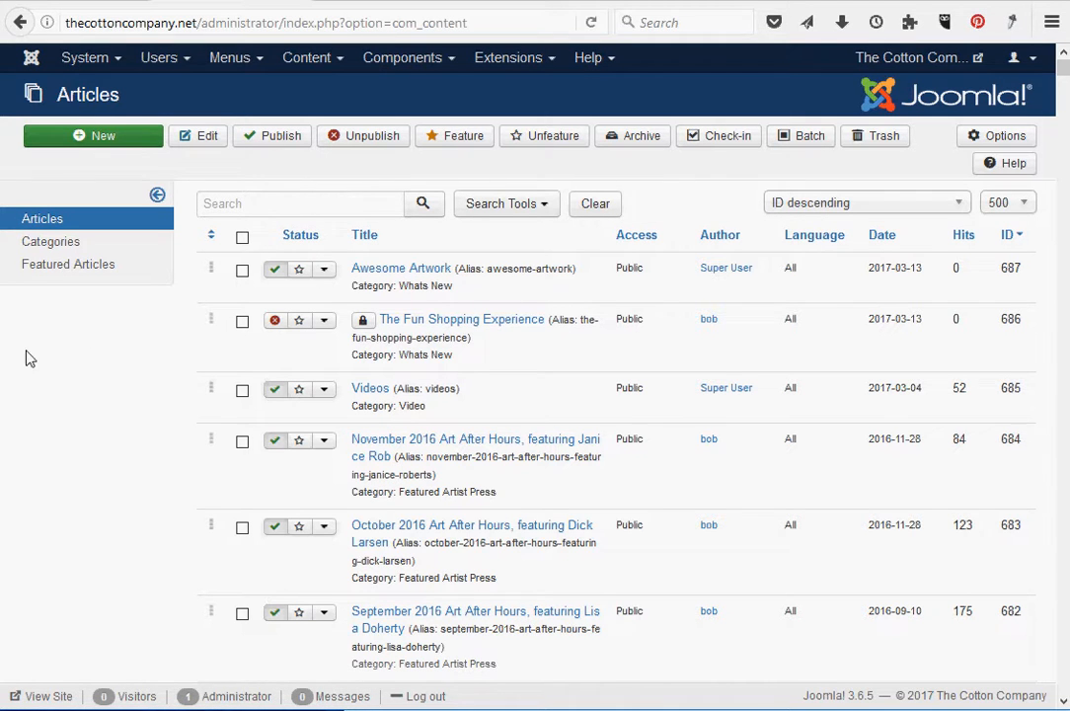
left_click(62, 273)
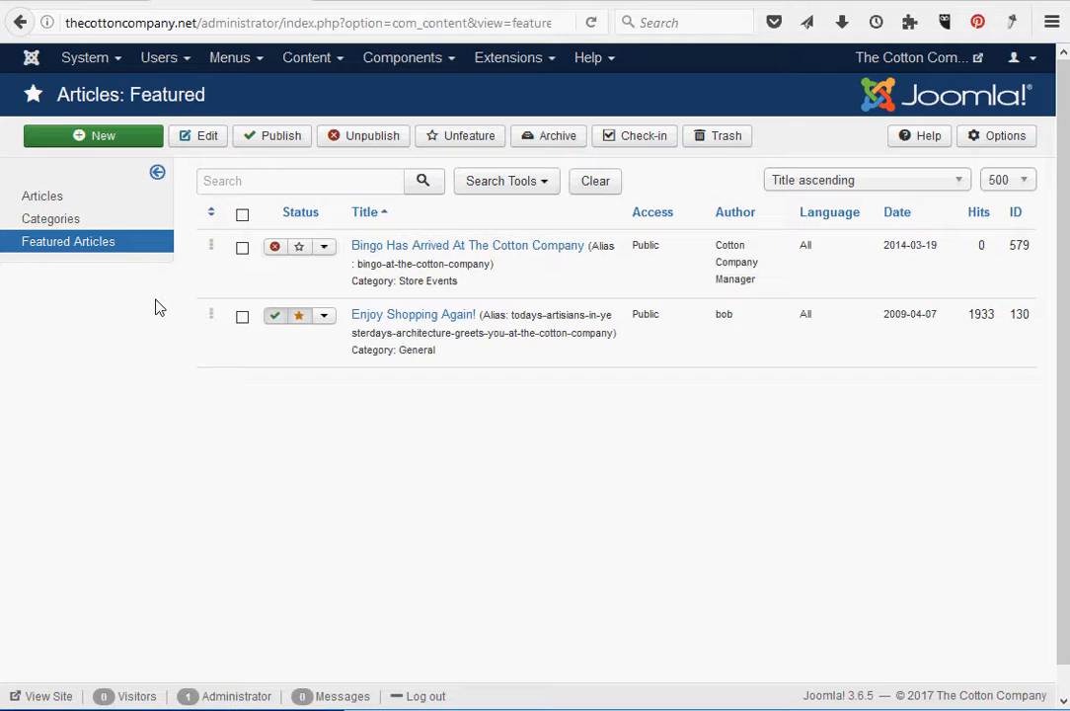
left_click(92, 139)
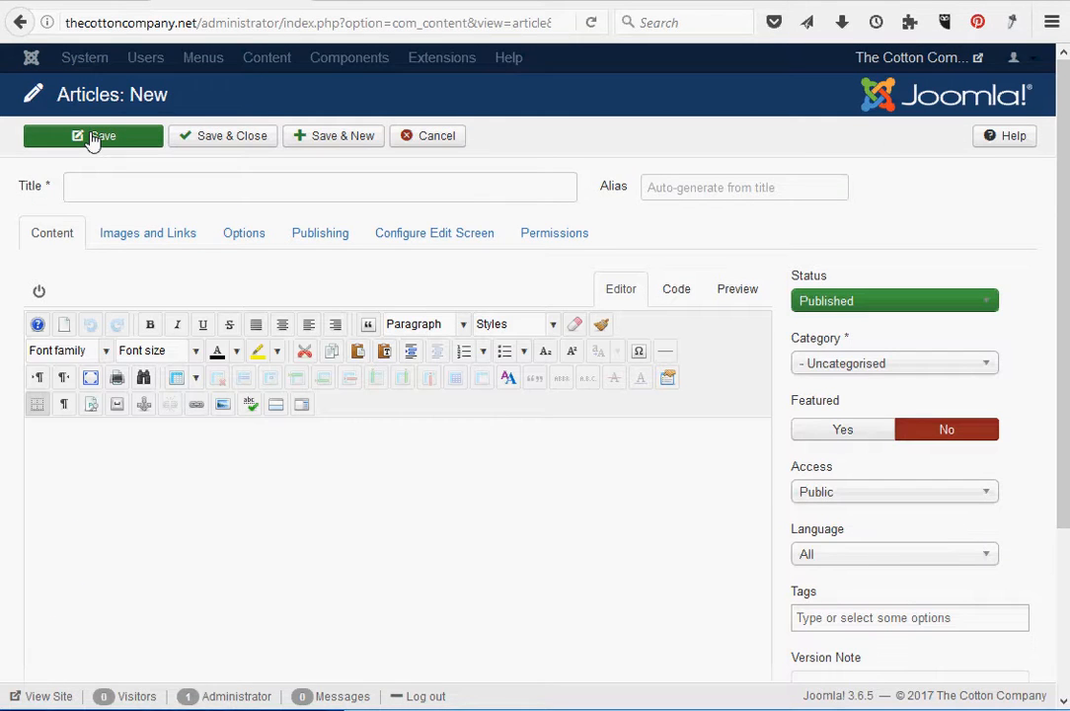
Title the new article "Interesting Artwork".
left_click(143, 190)
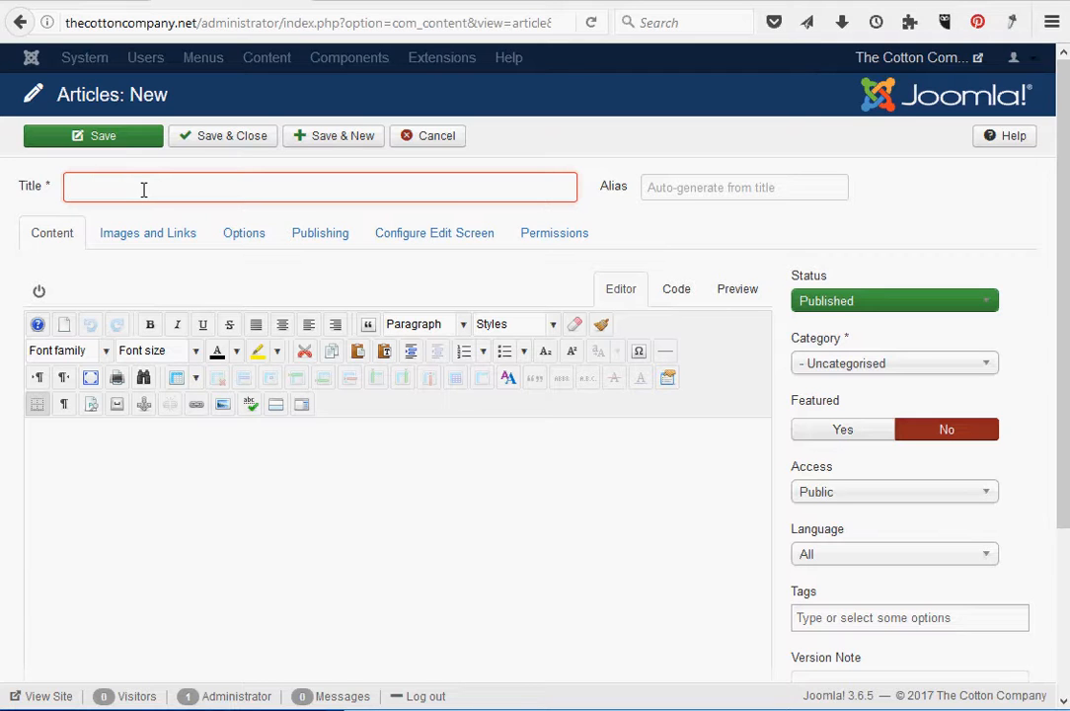
type("Int")
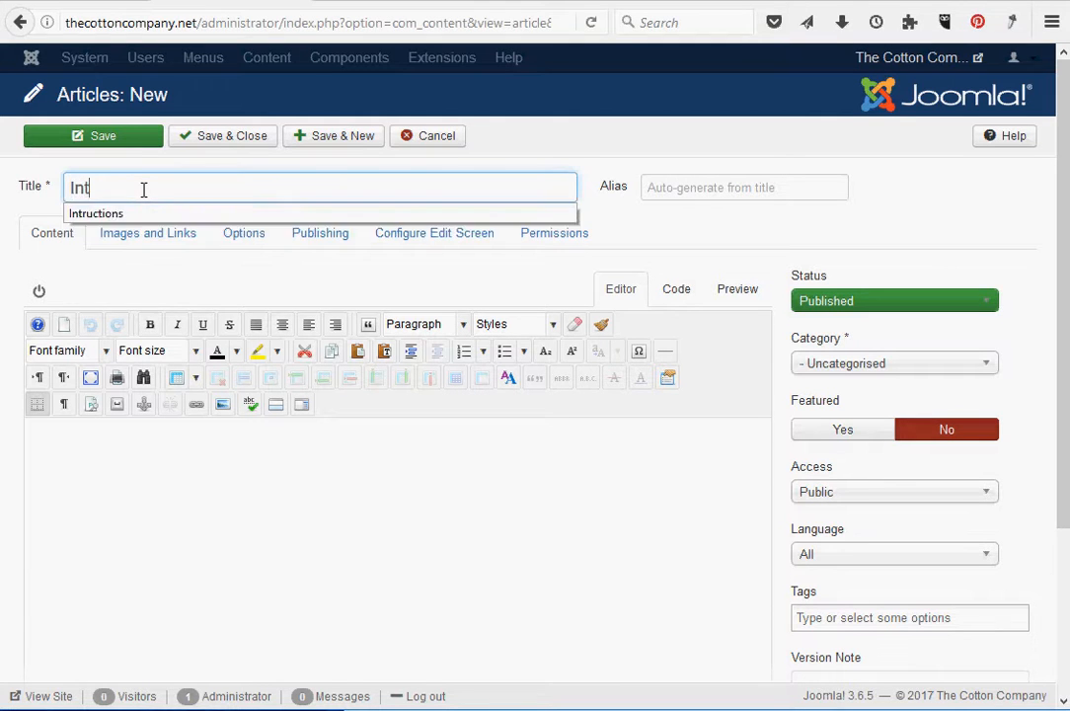
type("eresting Ae")
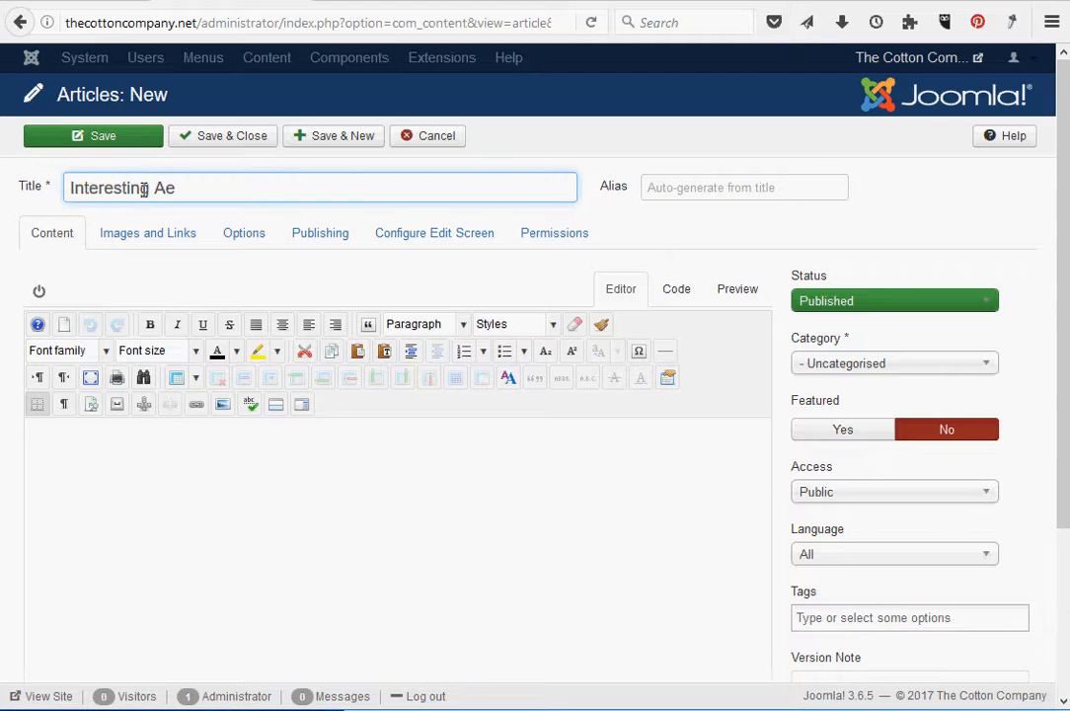
key("BackSpace")
type("rtwork")
Switch the article's status to Unpublished and back to Published.
left_click(833, 308)
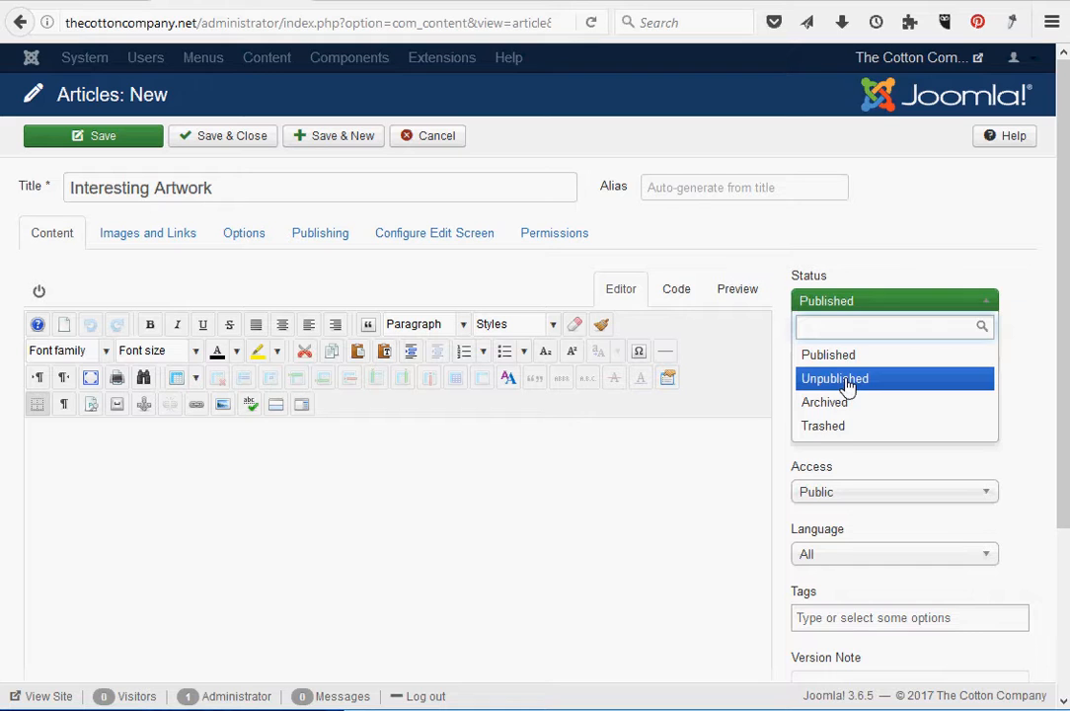
left_click(846, 381)
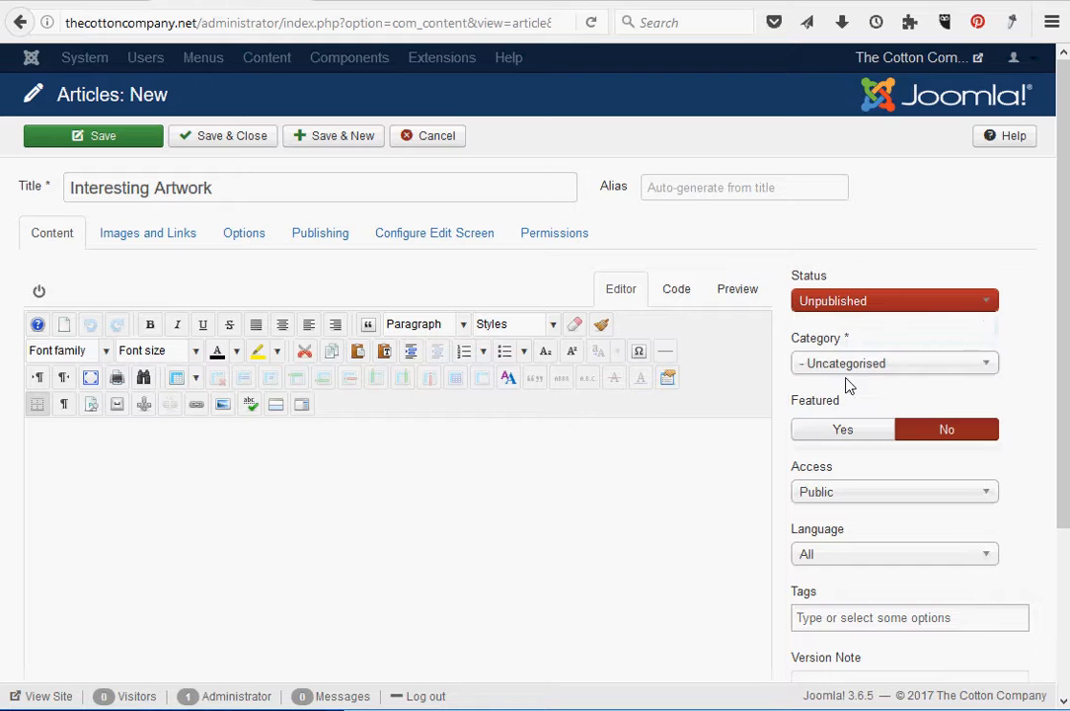
left_click(895, 306)
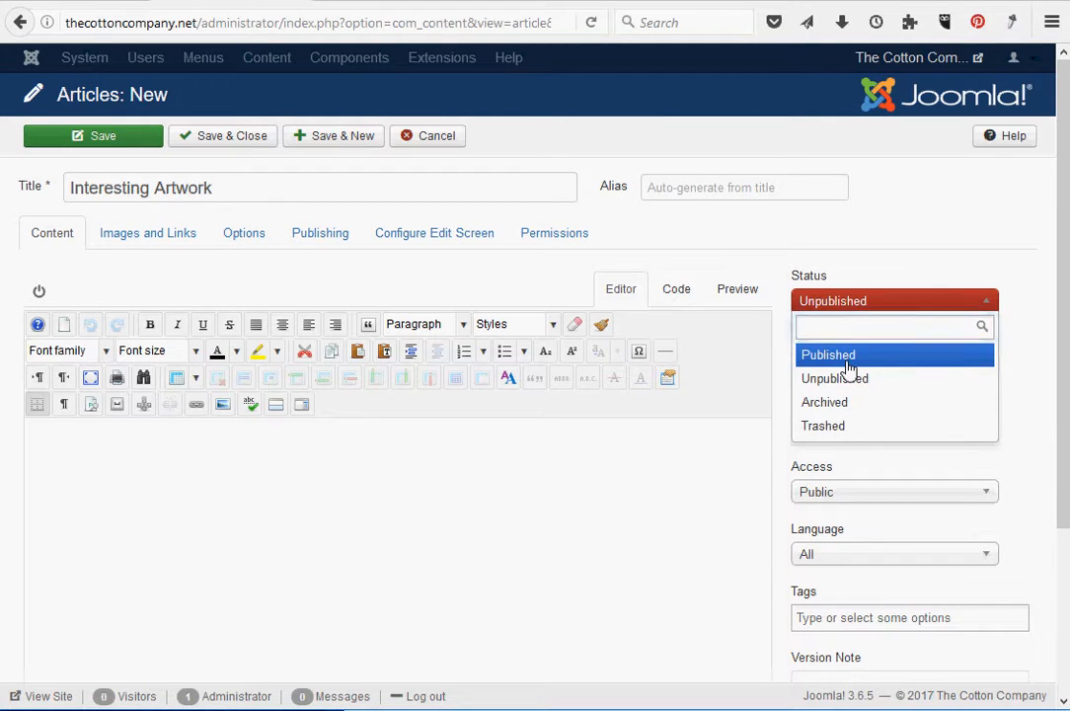
left_click(849, 357)
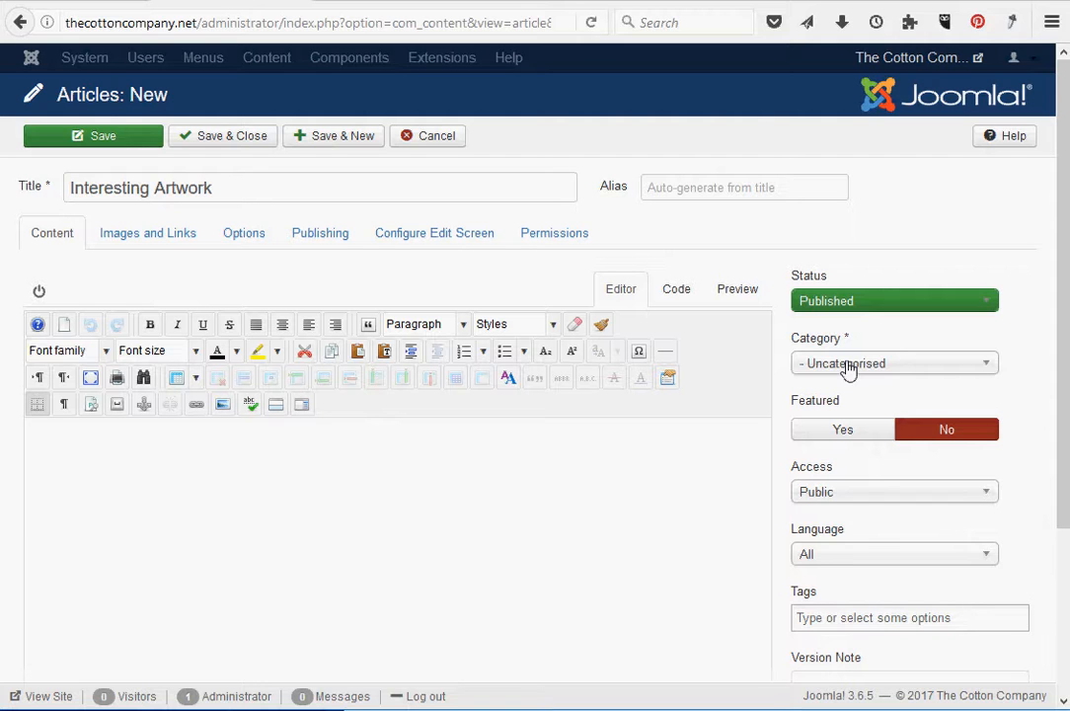
Assign the article to the Whats New category.
left_click(846, 365)
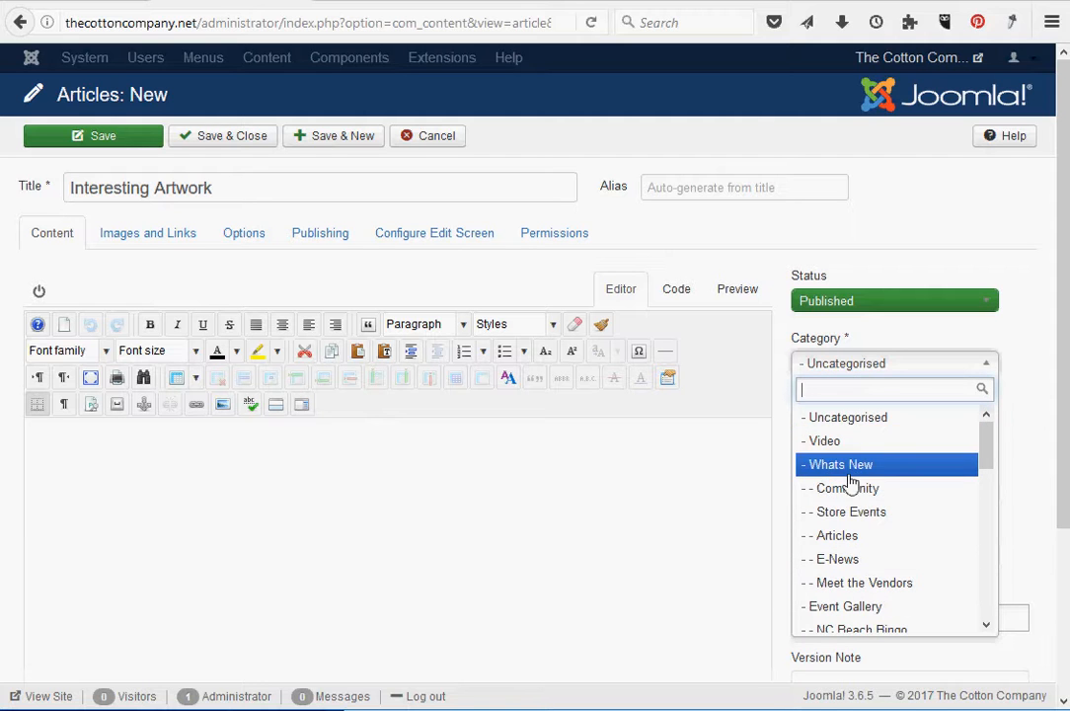
scroll(850, 482, "down", 2)
scroll(850, 481, "up", 3)
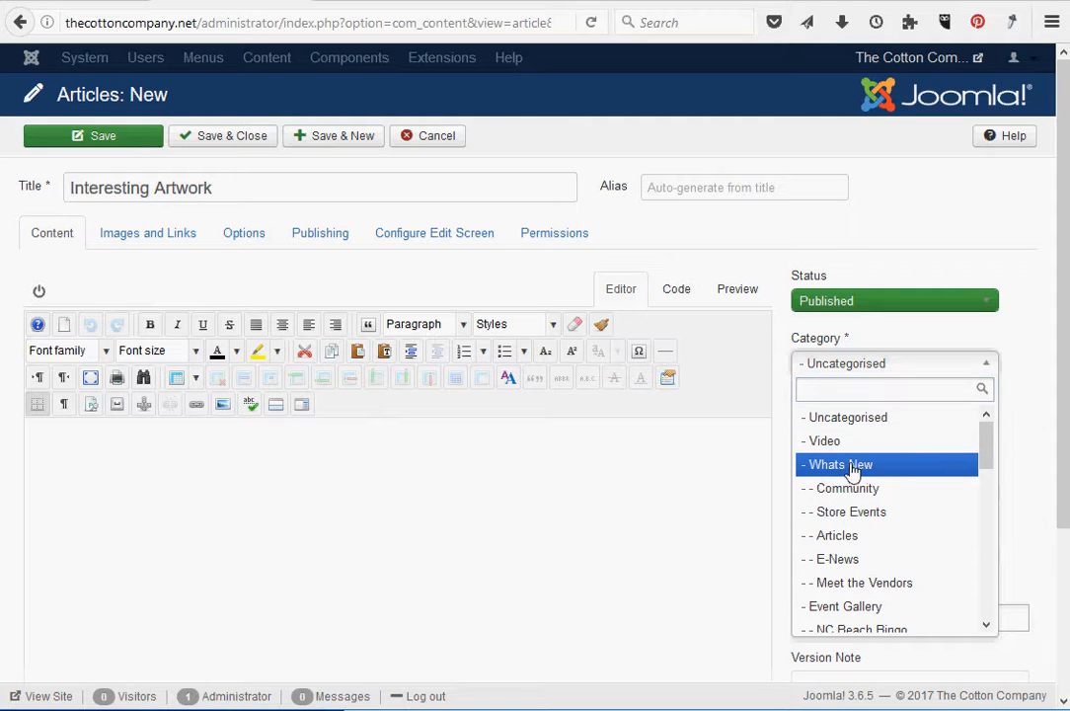
left_click(854, 466)
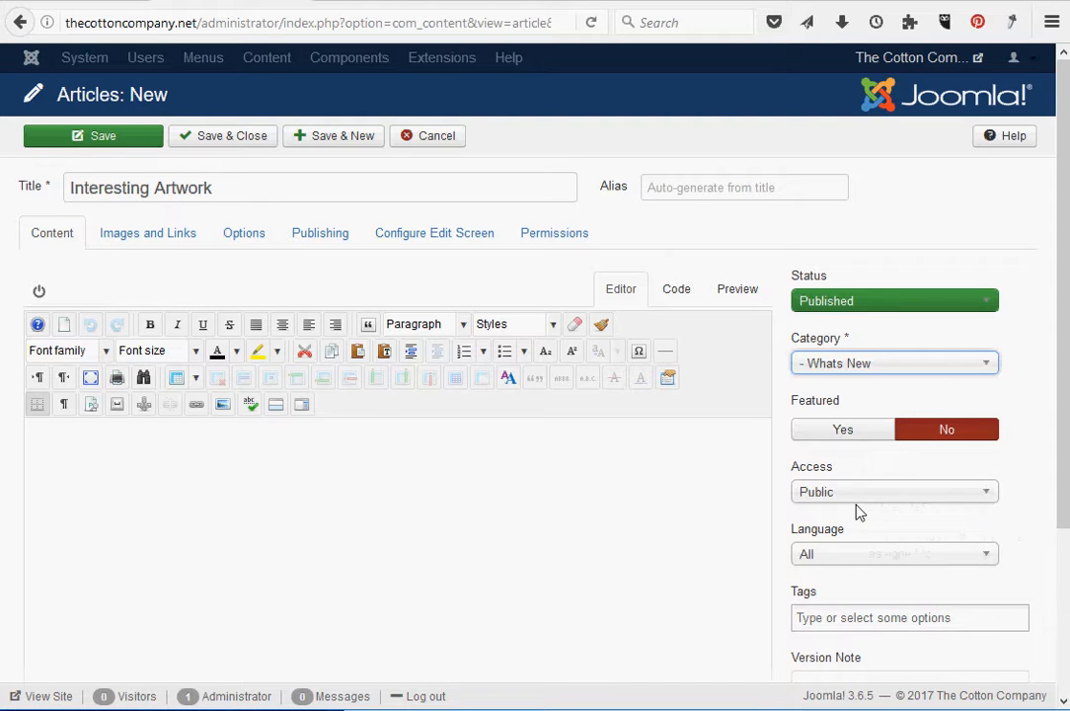
Tag the article with the existing tag "artwork" and a new tag "unique", and place the cursor in the article body.
scroll(851, 525, "down", 2)
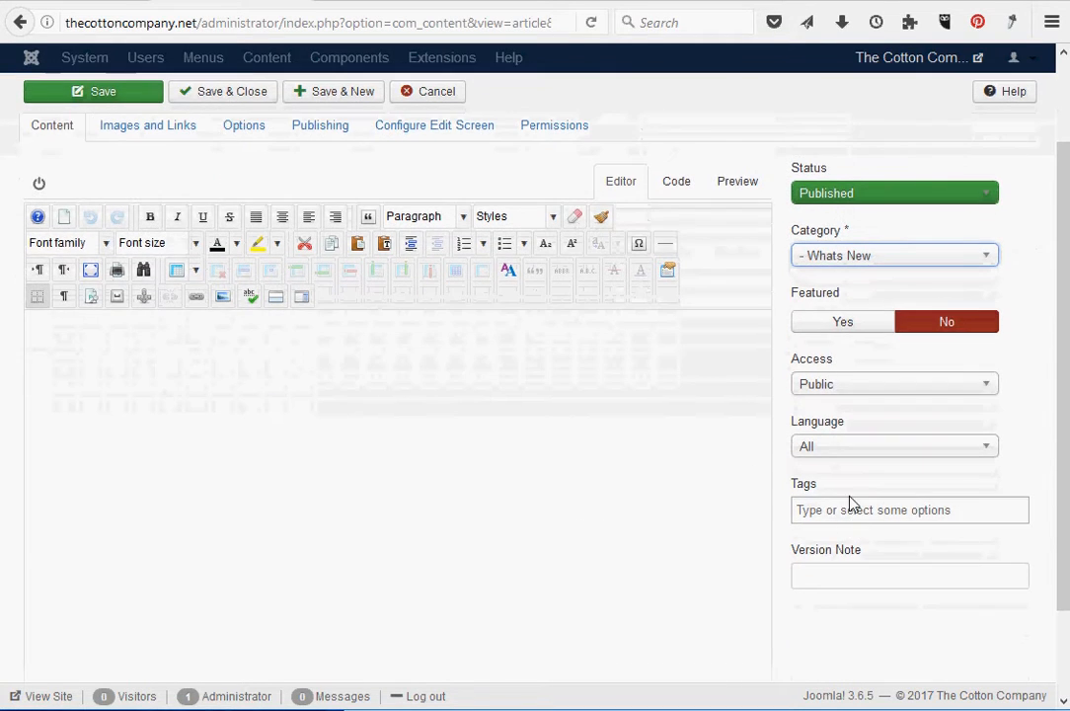
left_click(840, 510)
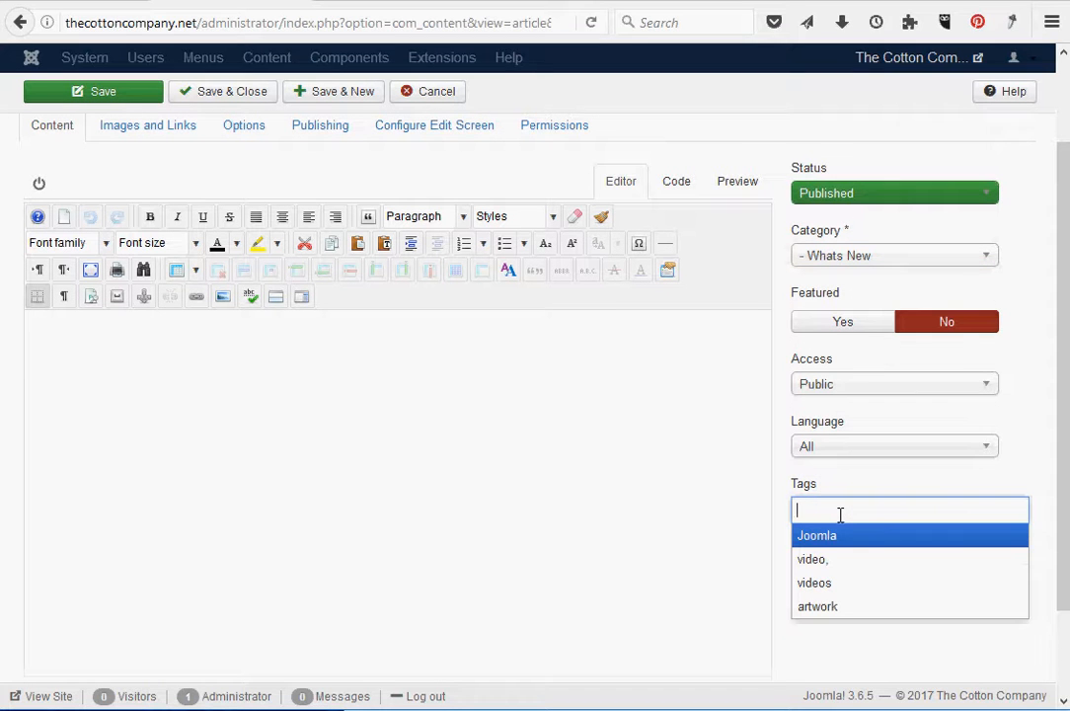
left_click(817, 607)
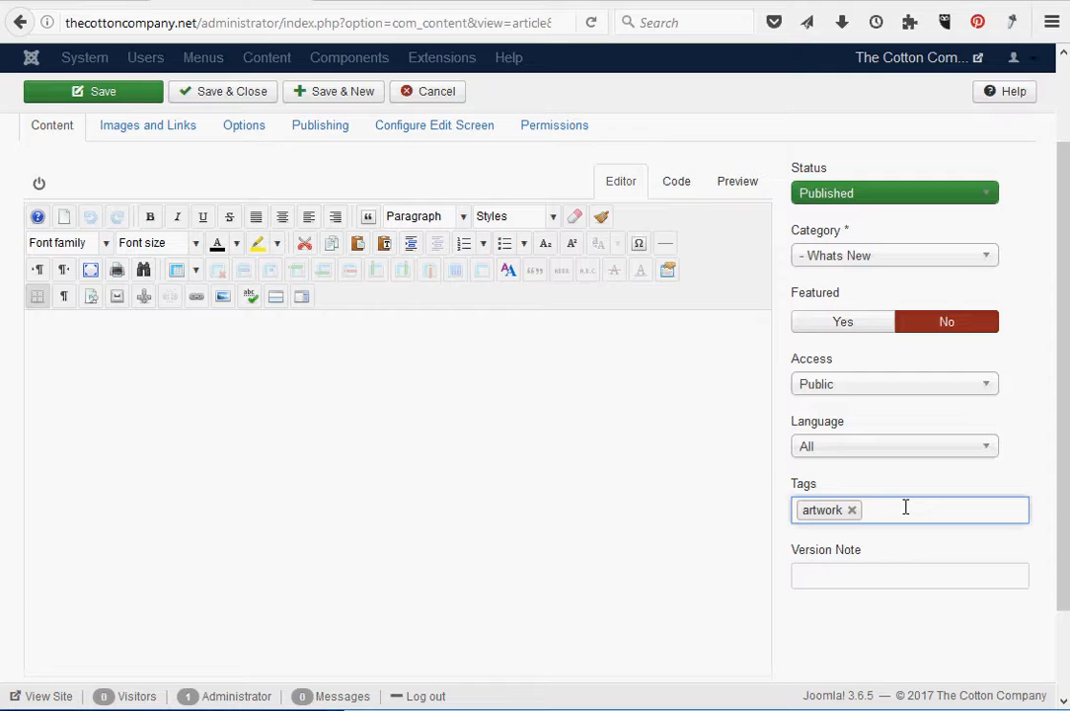
type("uni")
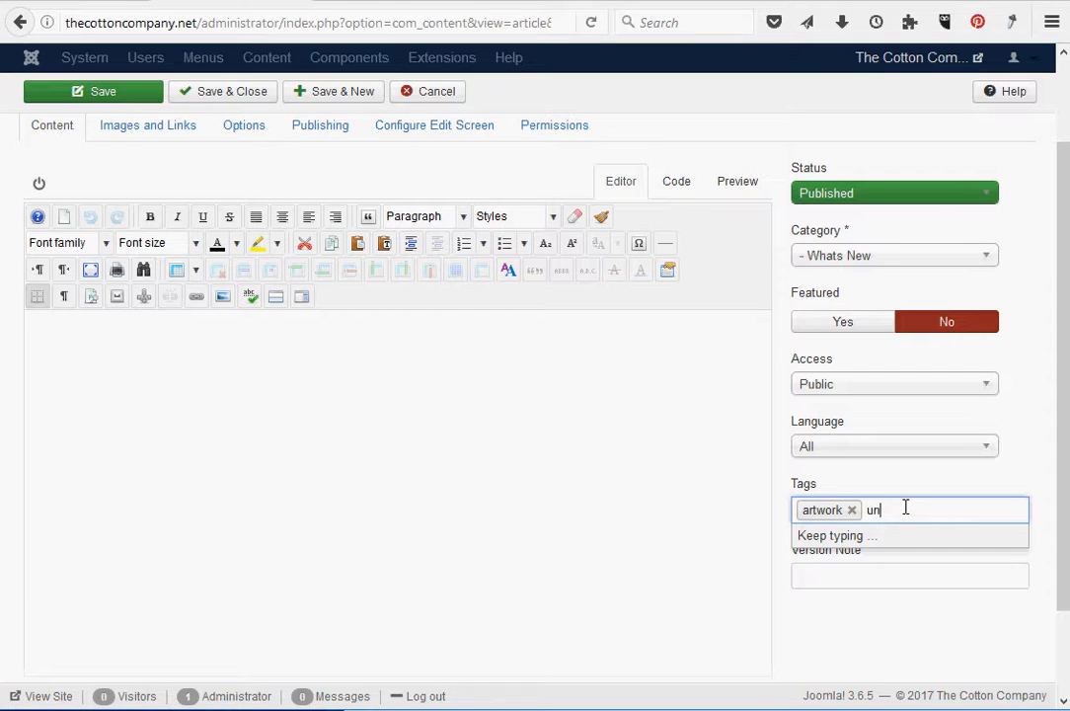
type("que")
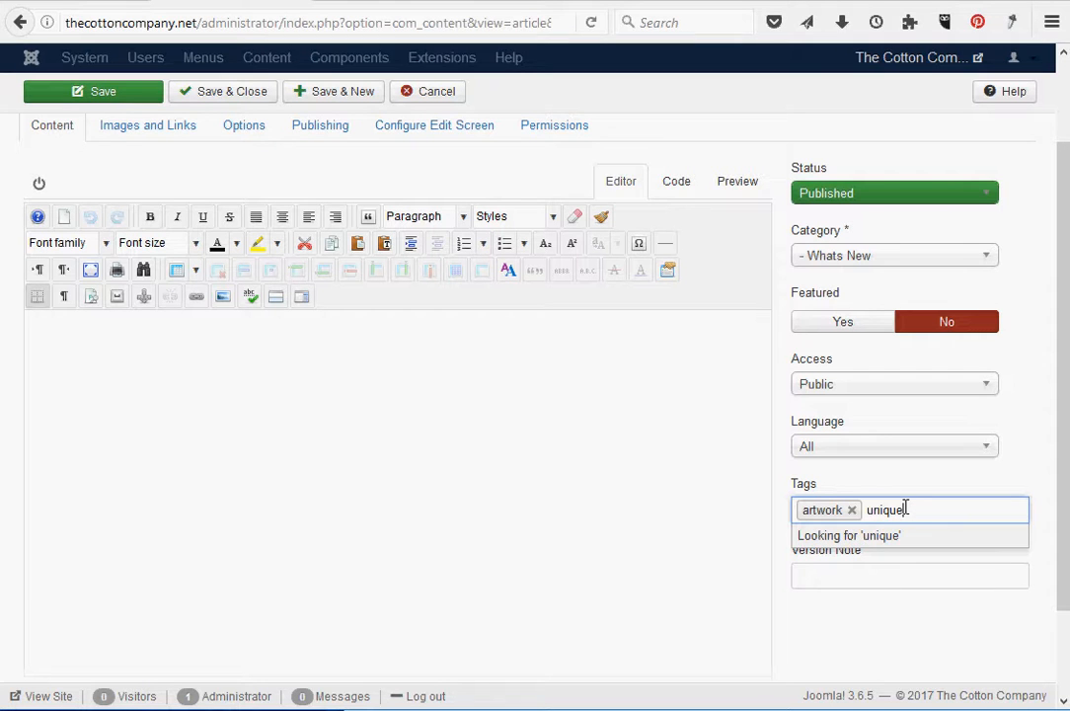
key("Return")
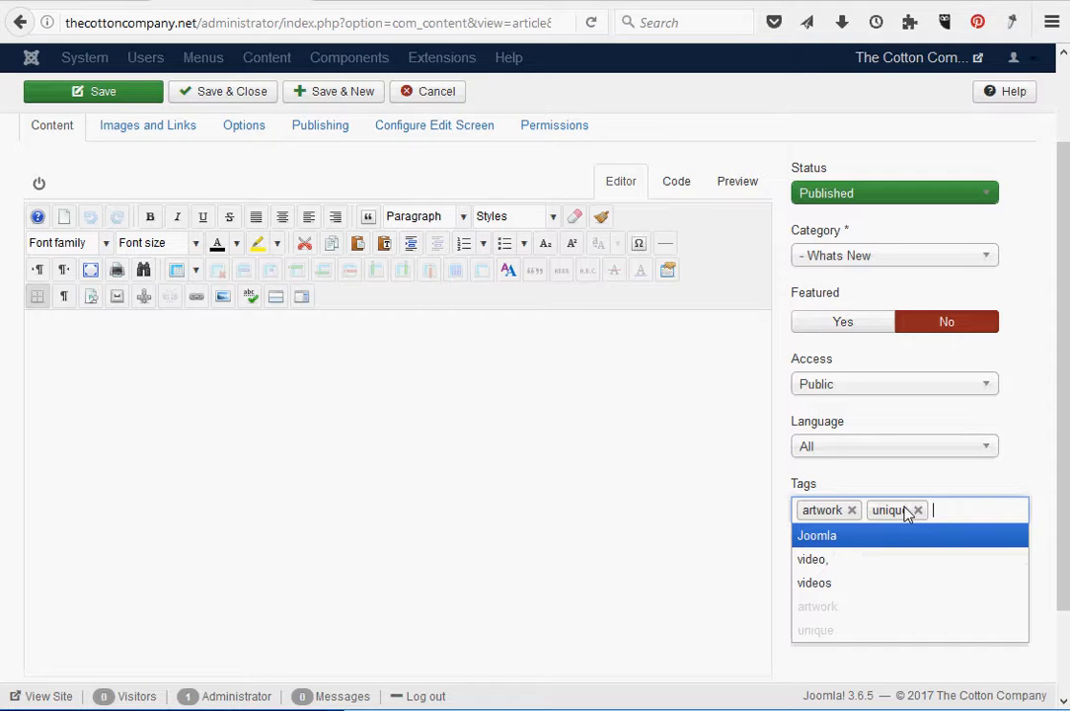
left_click(468, 505)
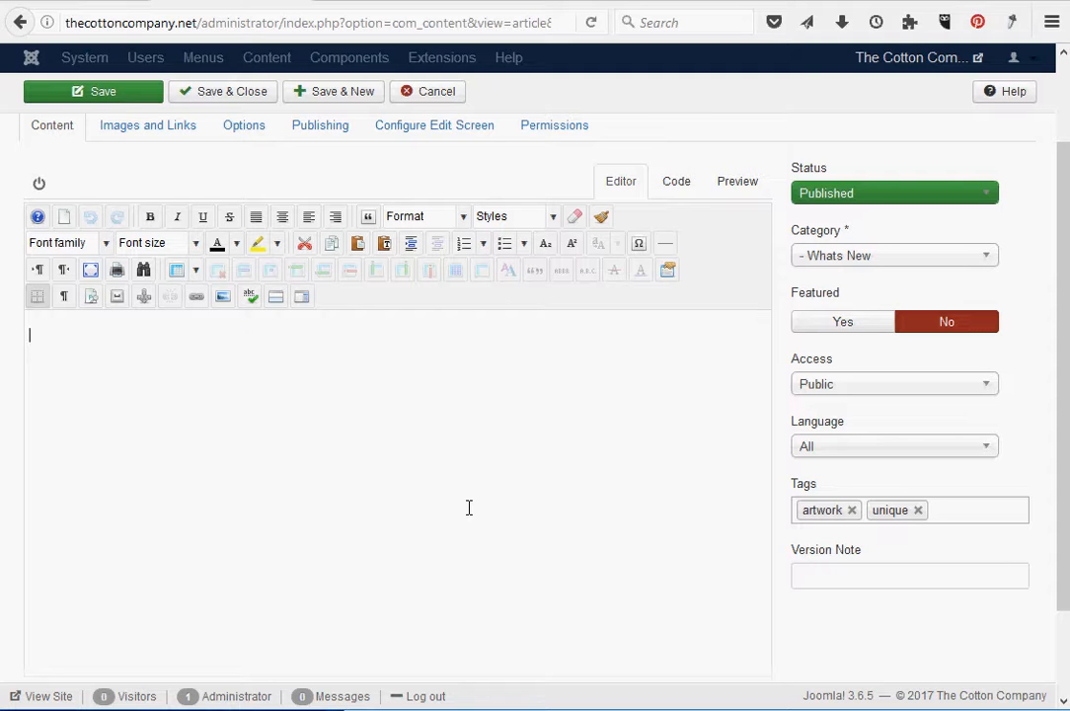
Examine the article editor's paragraph and heading formats, its formatting tools and the insert options below the text area.
scroll(303, 414, "up", 2)
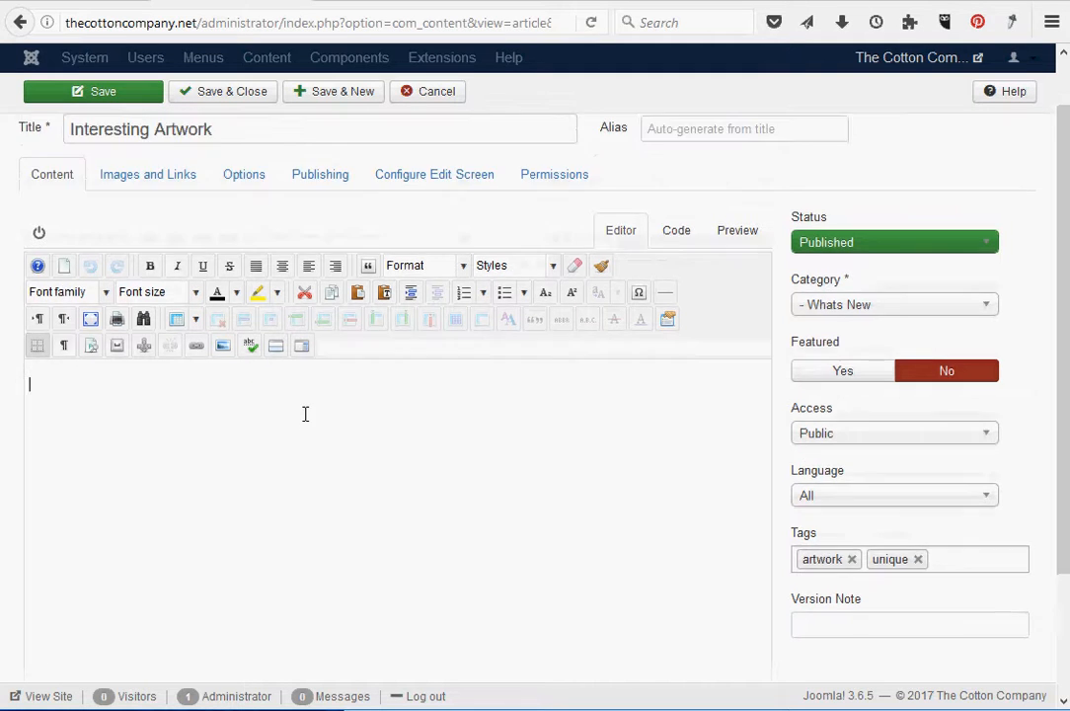
scroll(291, 408, "down", 2)
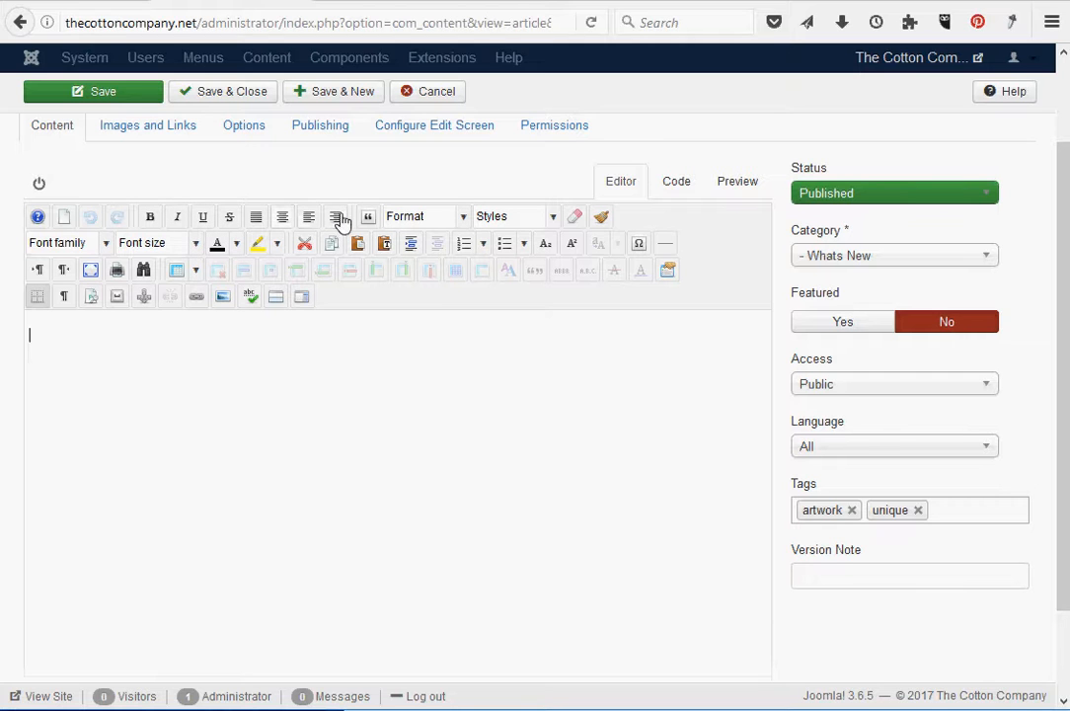
left_click(462, 217)
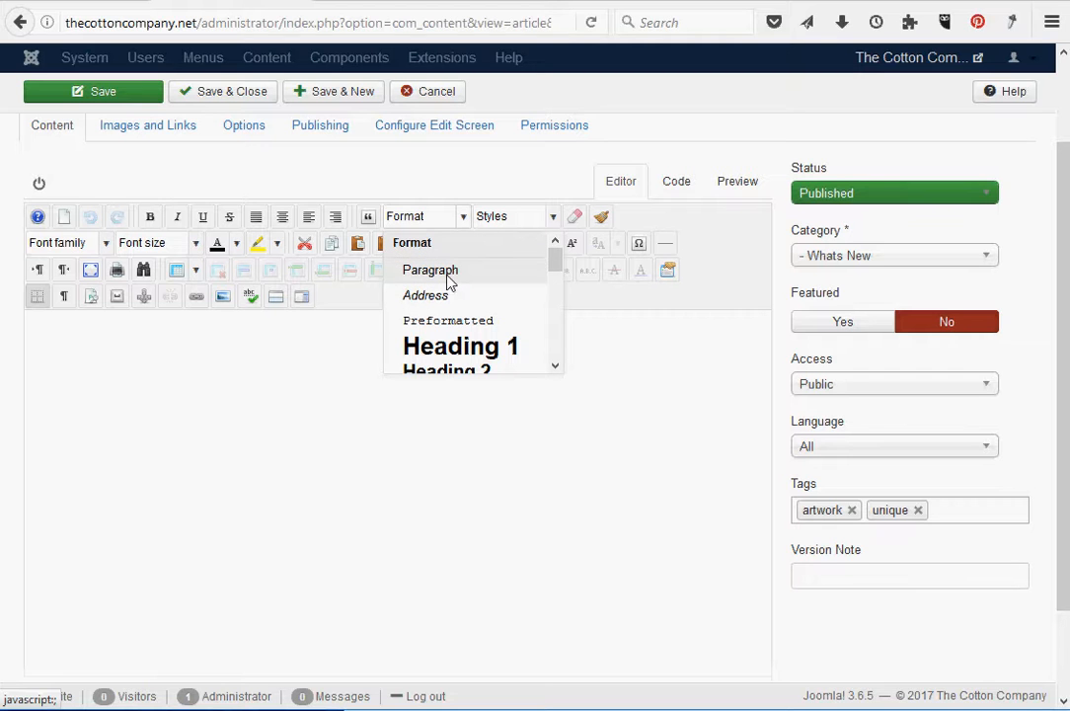
scroll(449, 301, "down", 3)
scroll(449, 301, "up", 2)
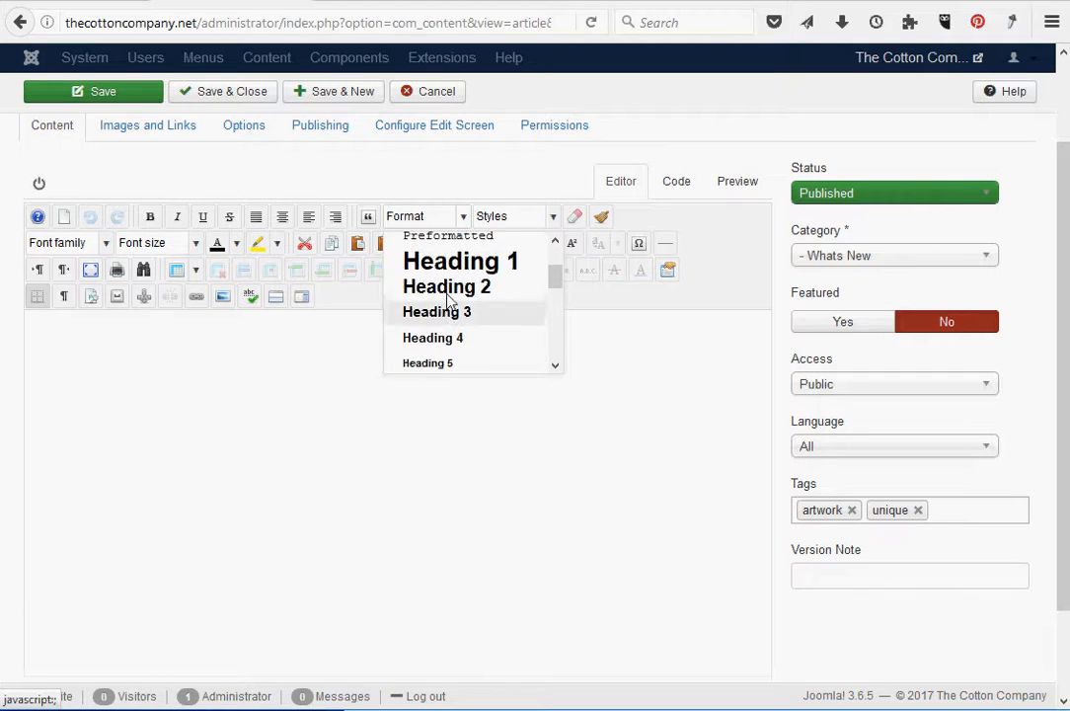
scroll(449, 303, "down", 2)
scroll(482, 292, "down", 2)
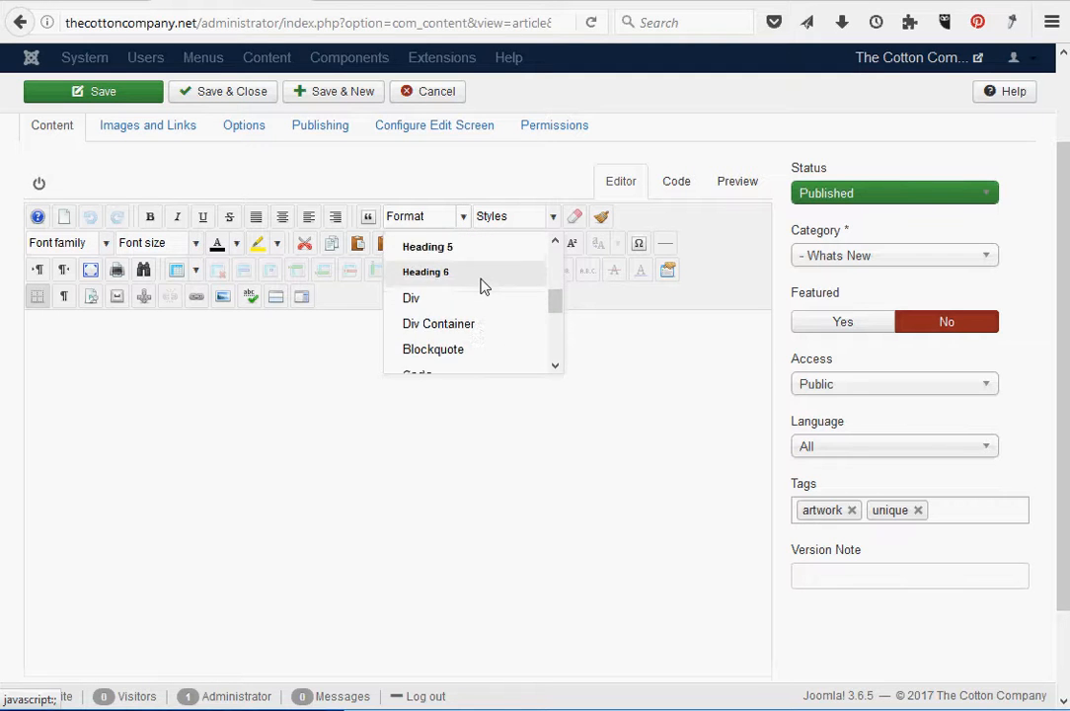
scroll(482, 286, "down", 1)
scroll(482, 286, "up", 5)
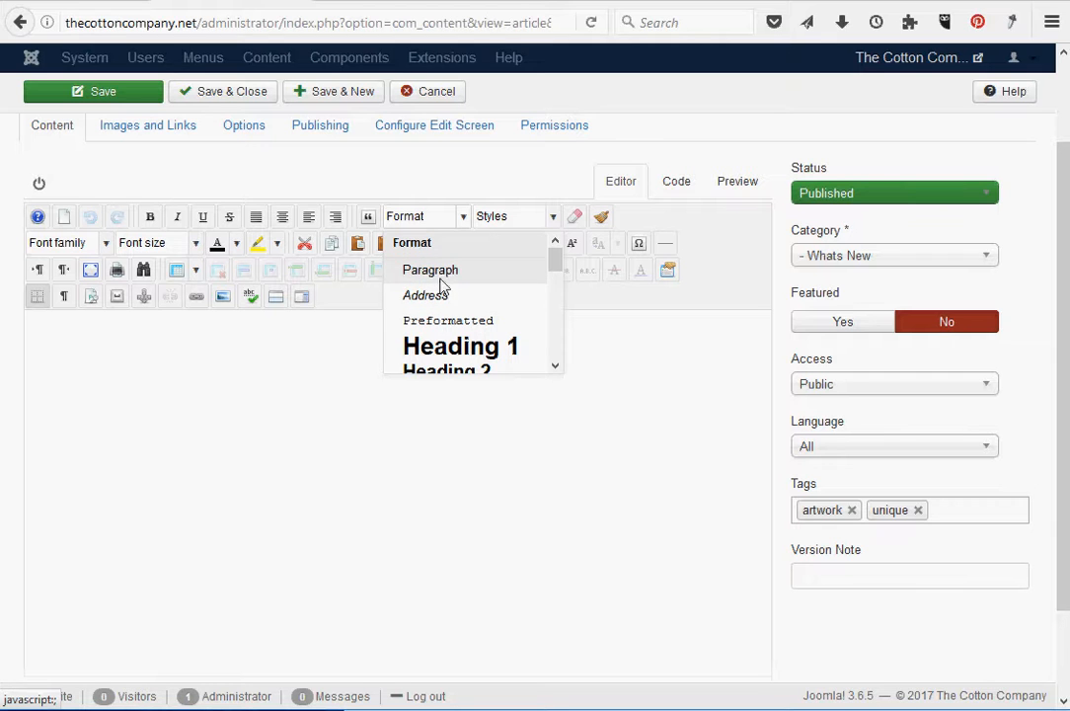
left_click(489, 164)
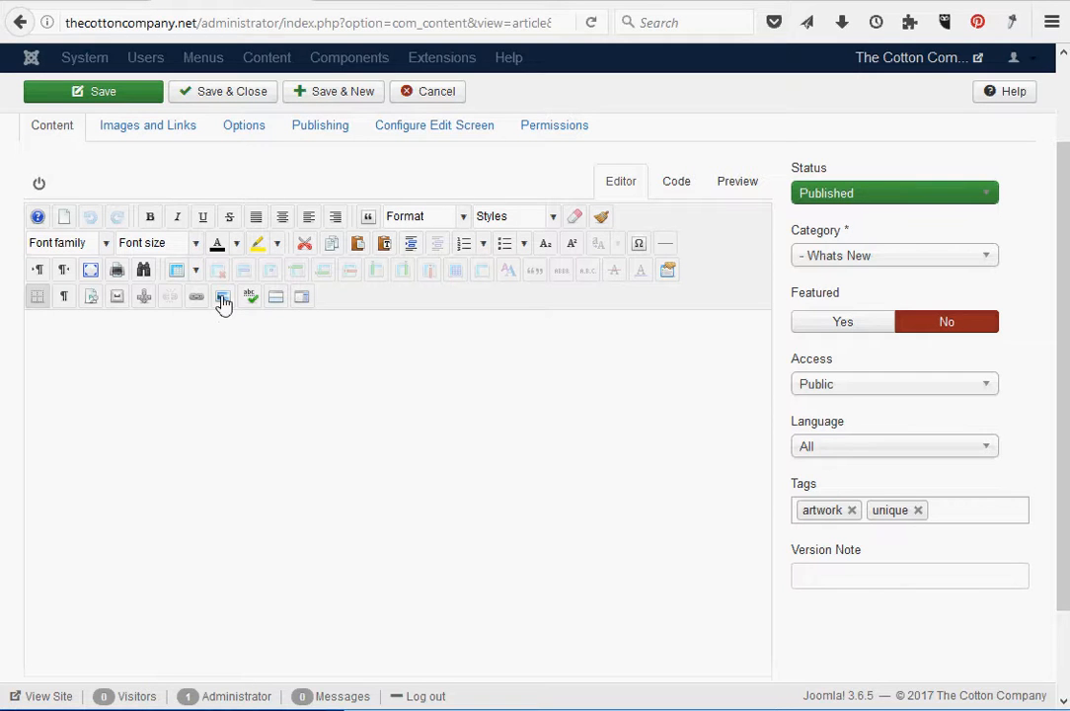
scroll(241, 384, "down", 2)
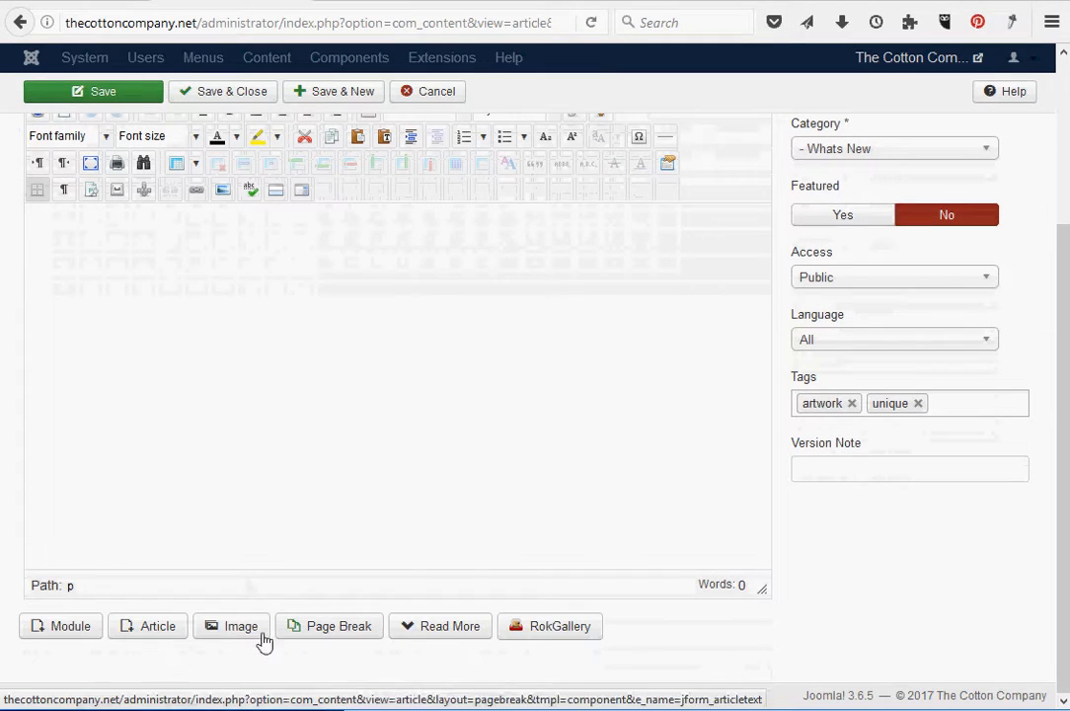
scroll(318, 407, "up", 4)
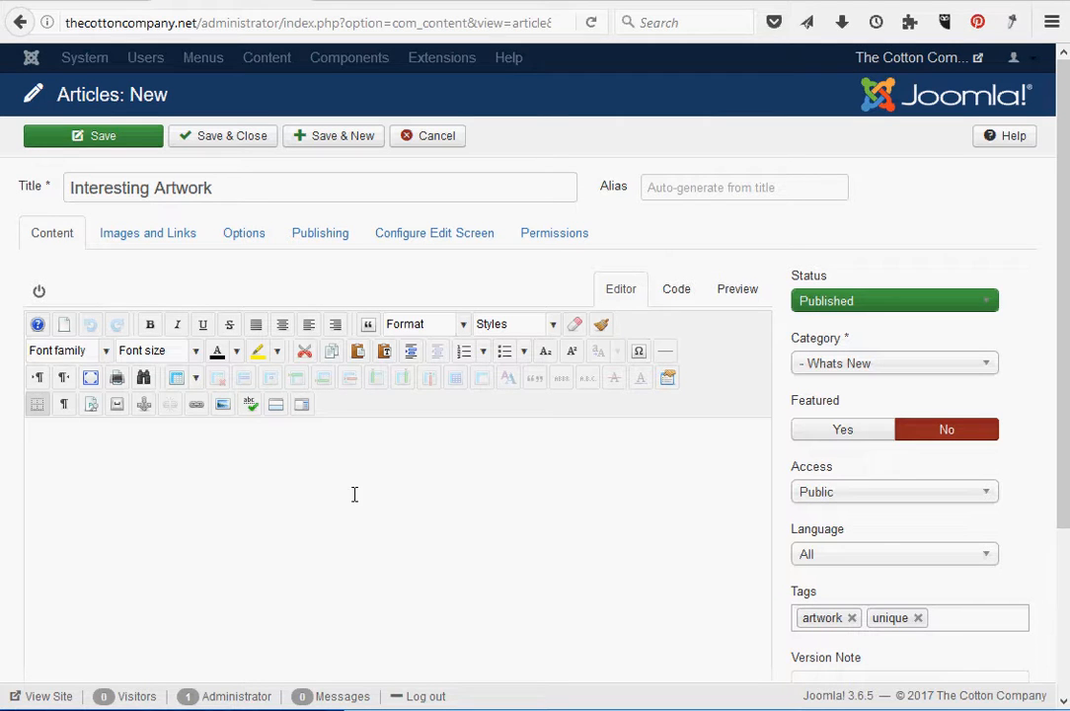
Write two paragraphs in the article body: "Check out the really awesome artwork at the Cotton Company" and "It is a fun shgopping experience.".
scroll(390, 497, "down", 2)
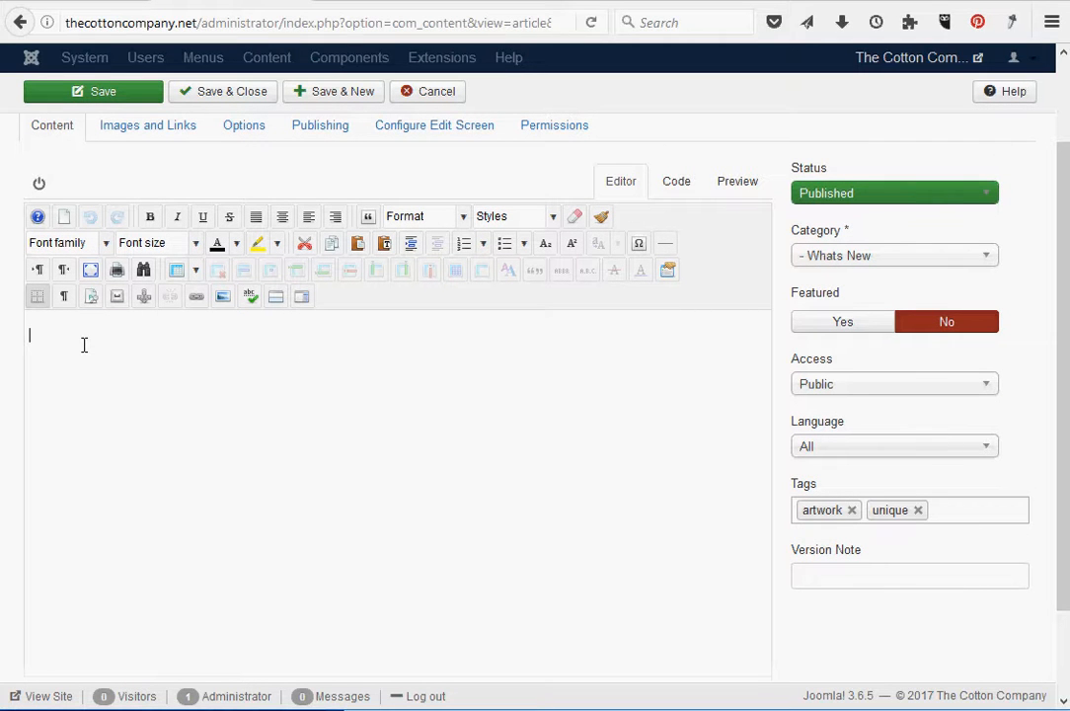
type("Check out the really awesome artwork a")
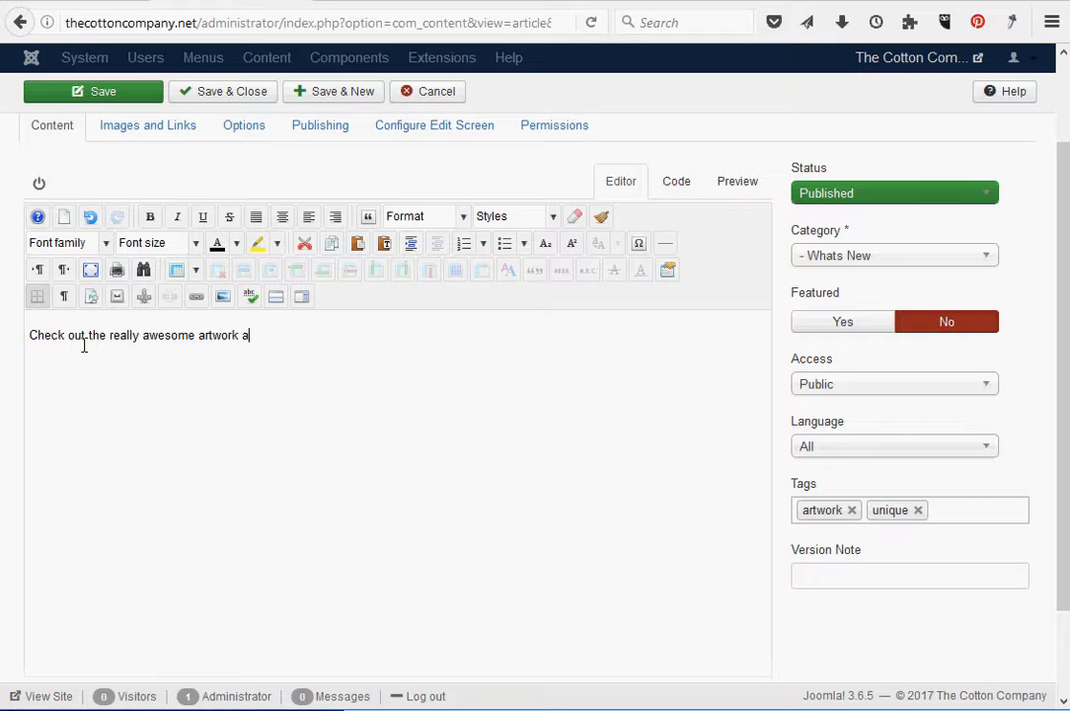
type("t the Cotton Company")
key("Return")
type("It is a fun shgopping experience.")
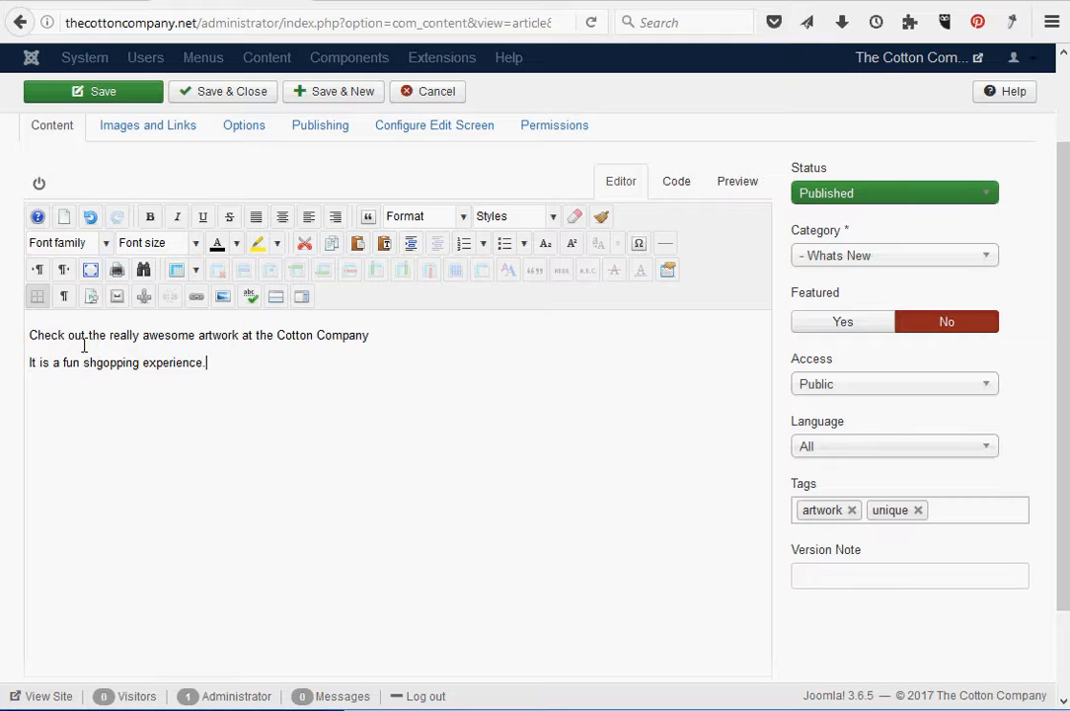
Open the image manager with the cursor at the start of the first paragraph and look through the existing image folders and files.
left_click(26, 334)
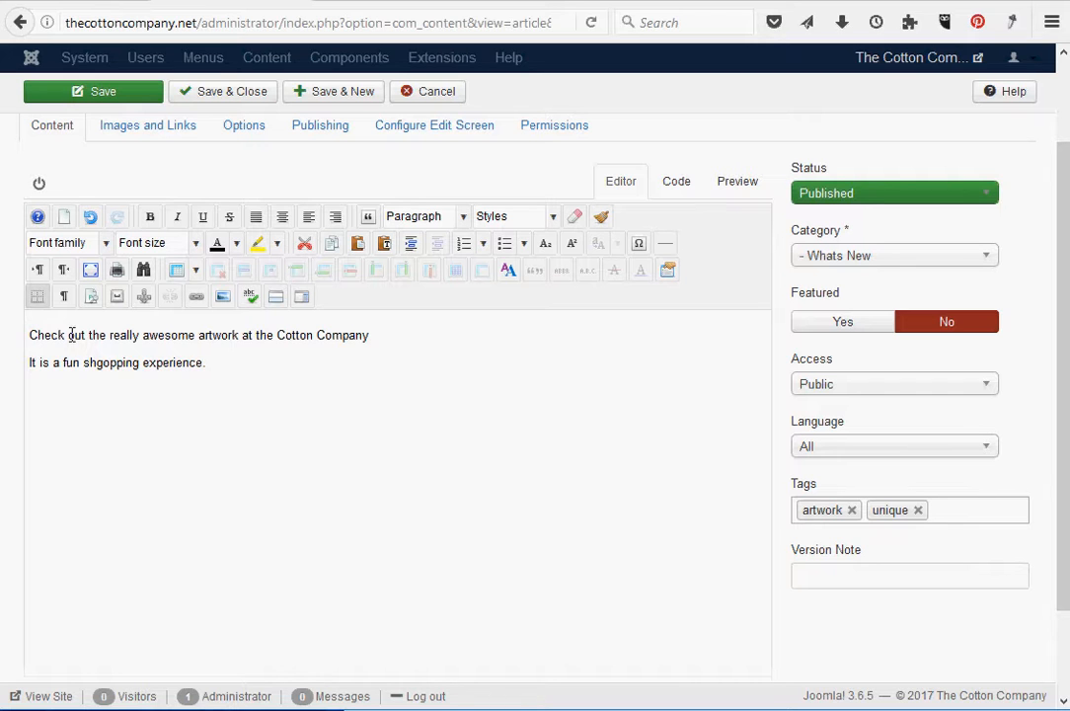
left_click(224, 299)
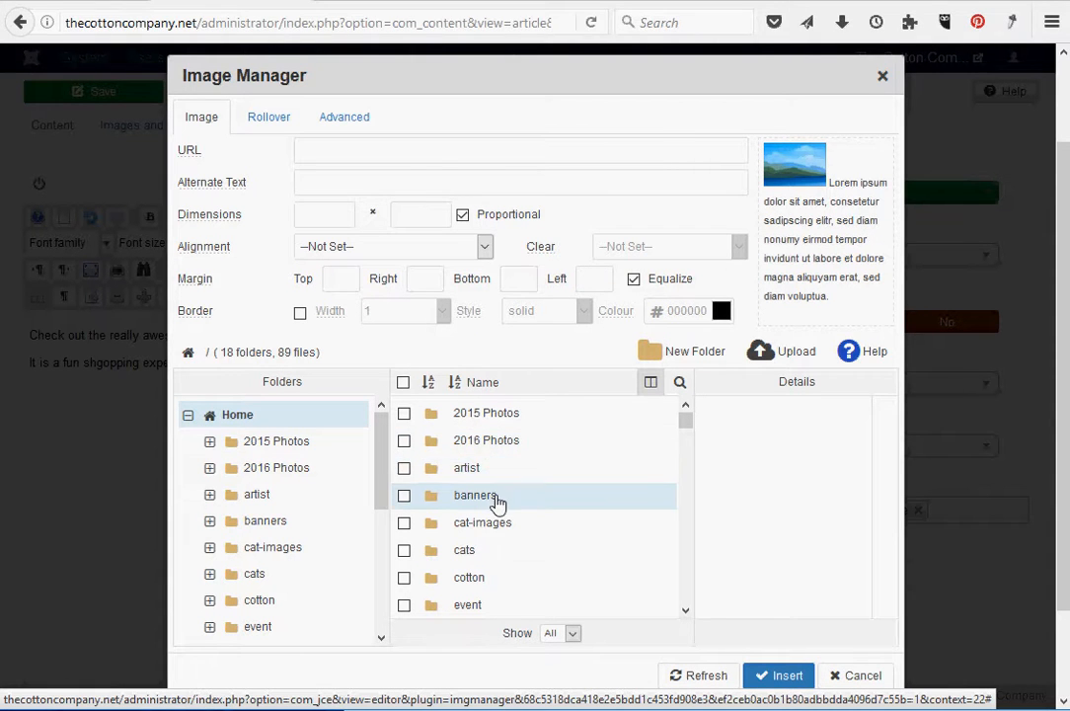
scroll(498, 503, "down", 5)
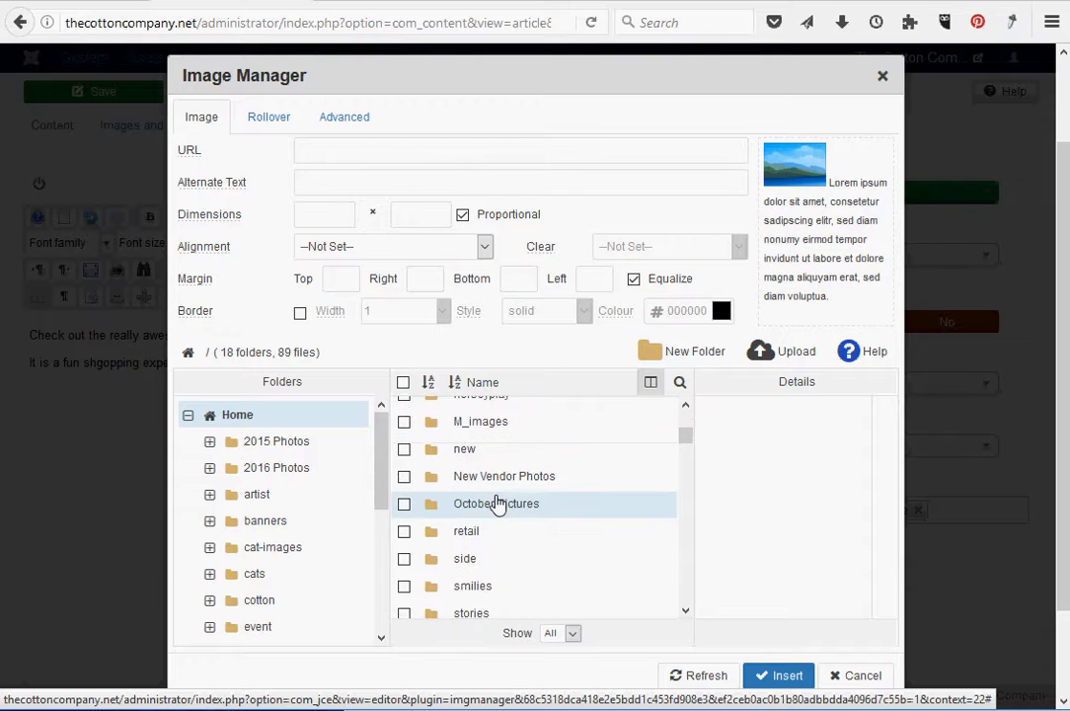
scroll(497, 503, "down", 7)
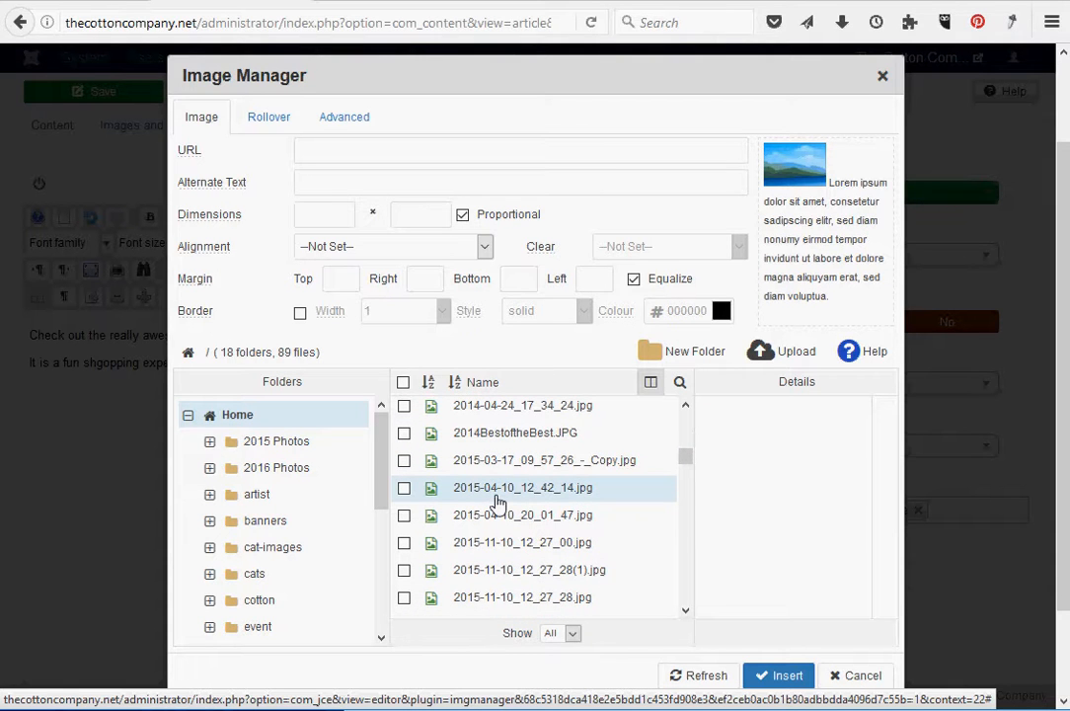
scroll(497, 503, "down", 2)
scroll(497, 503, "up", 3)
scroll(498, 503, "up", 6)
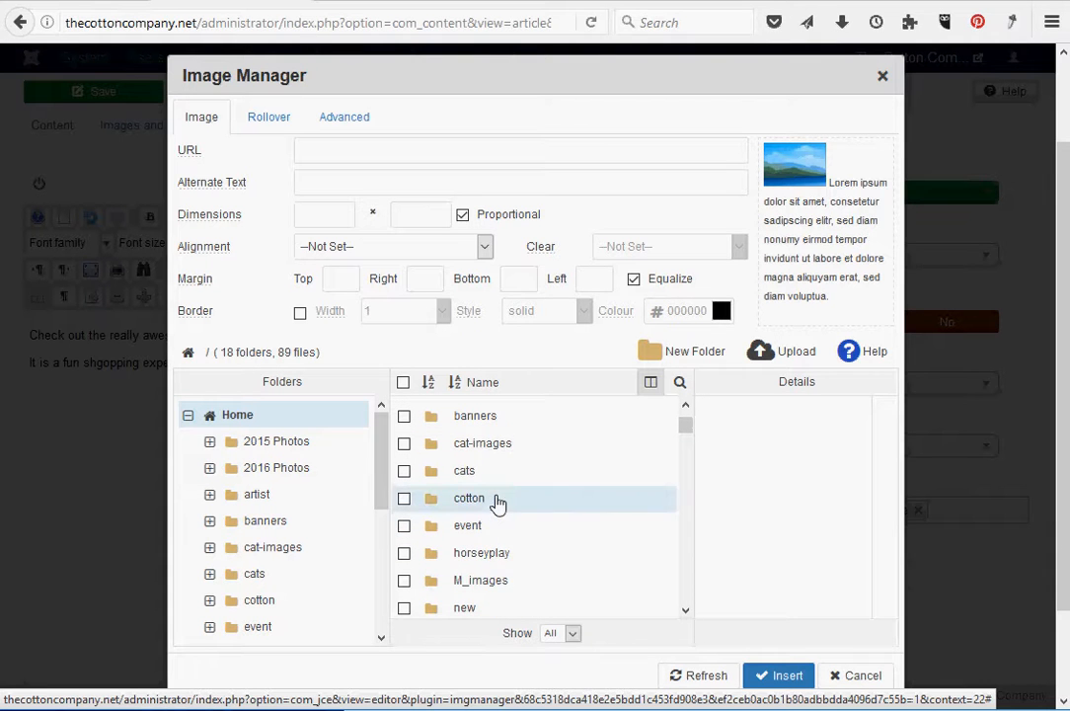
Upload P1090364.JPG from the Pictures > CC folder in File Explorer to the site's Home image folder.
left_click(770, 362)
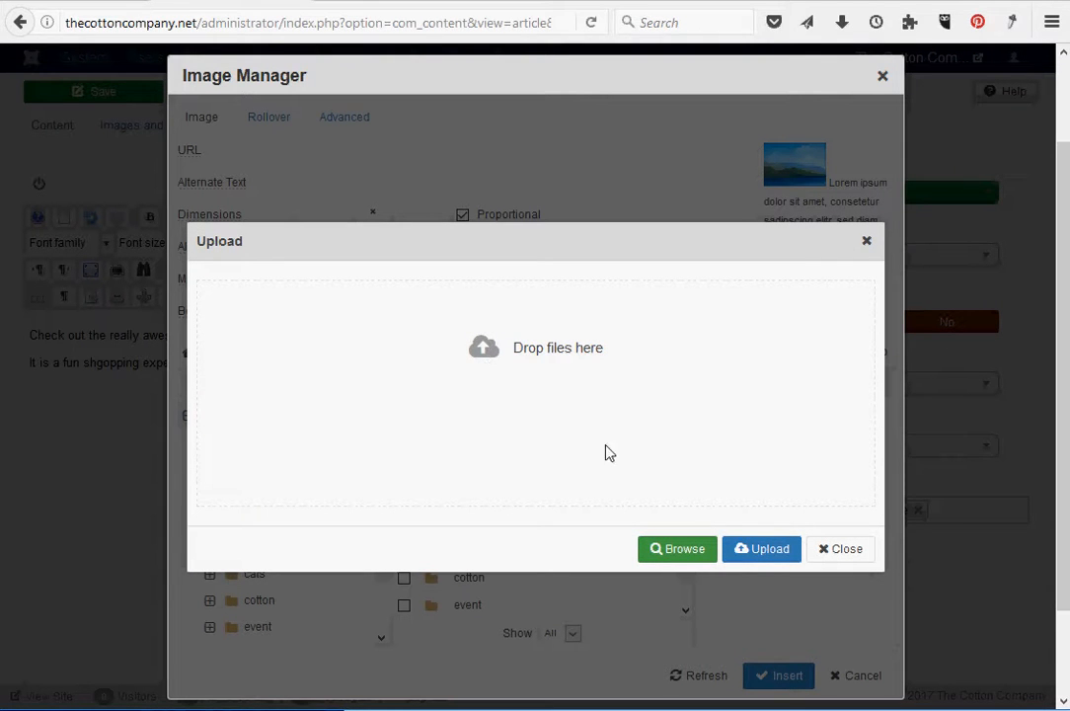
key("alt+Tab")
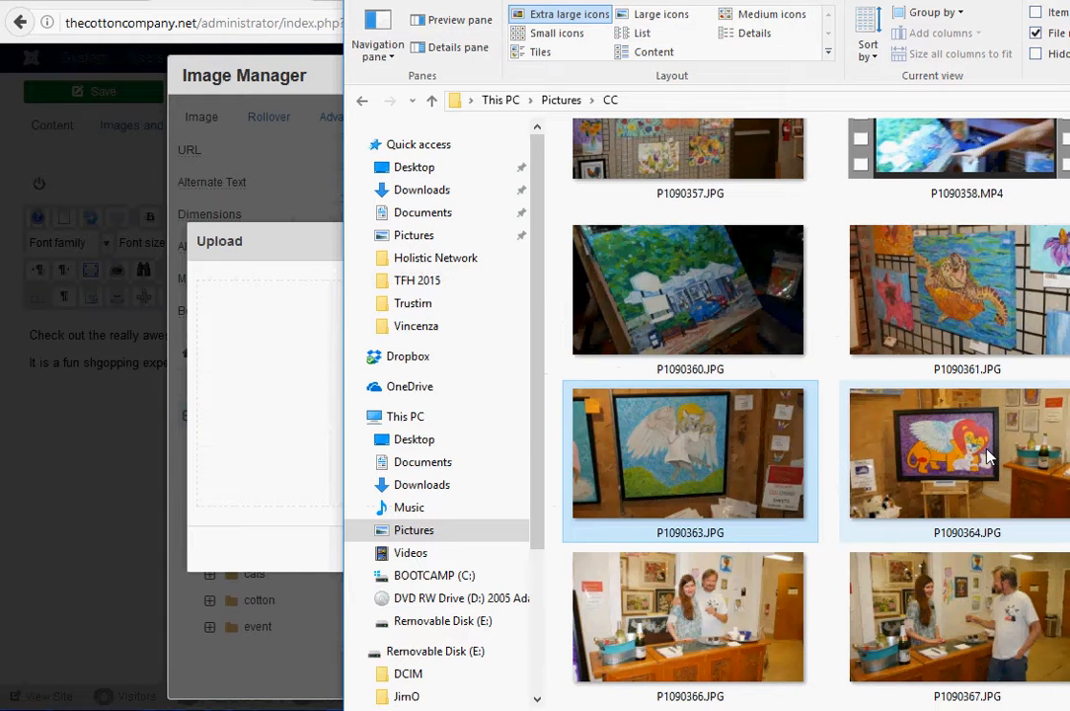
left_click(990, 455)
left_click_drag(990, 456, 275, 457)
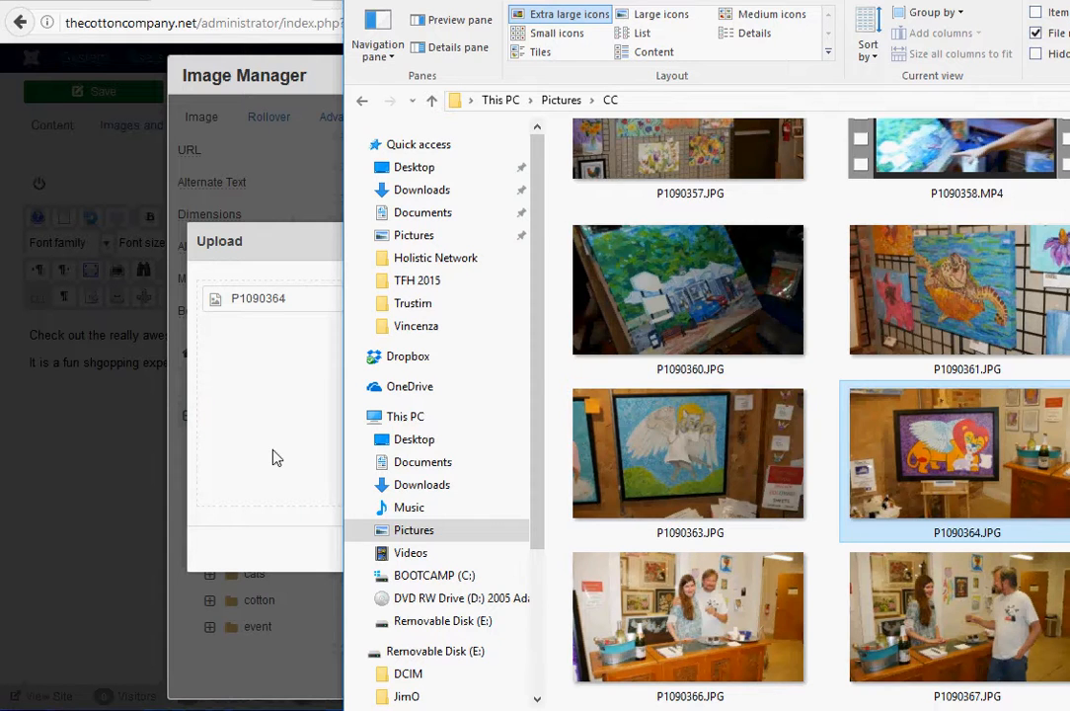
left_click(276, 457)
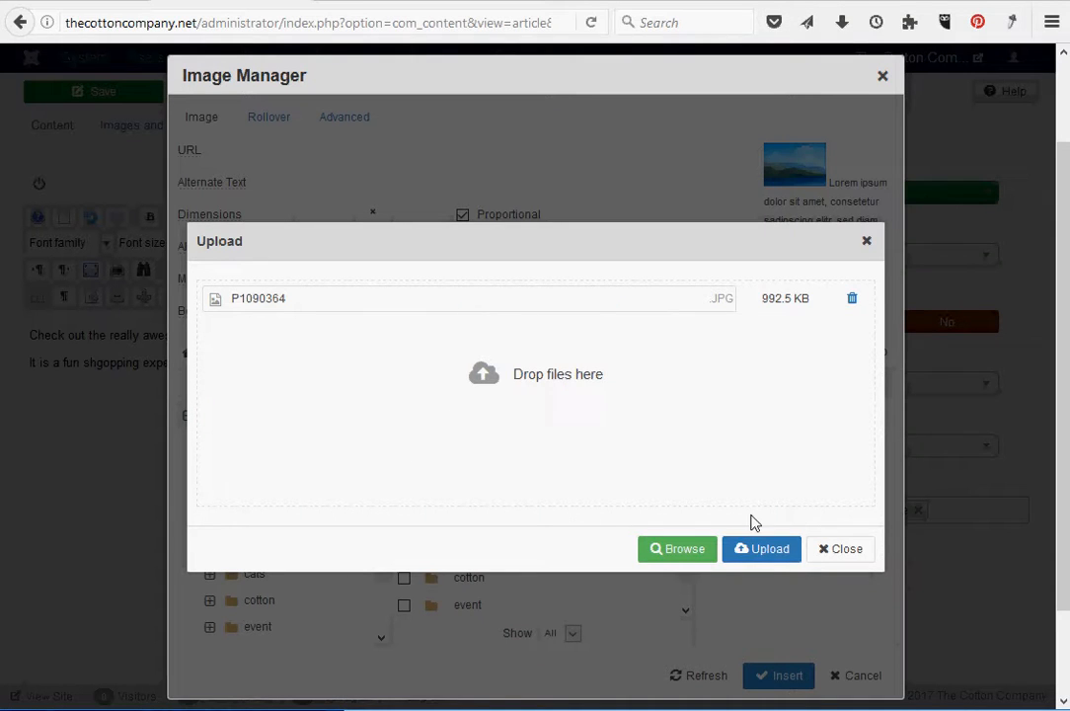
left_click(765, 550)
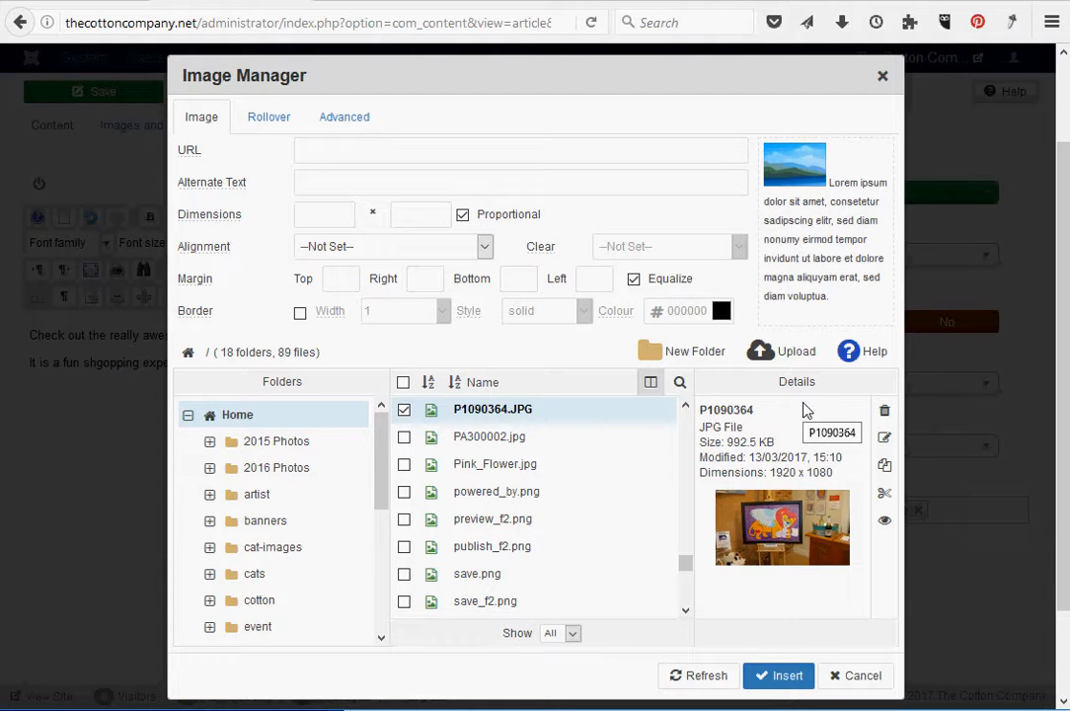
Choose the uploaded P1090364.JPG, set its alternate text to "Lion Painting" and its width to 400 with proportions kept.
left_click(482, 418)
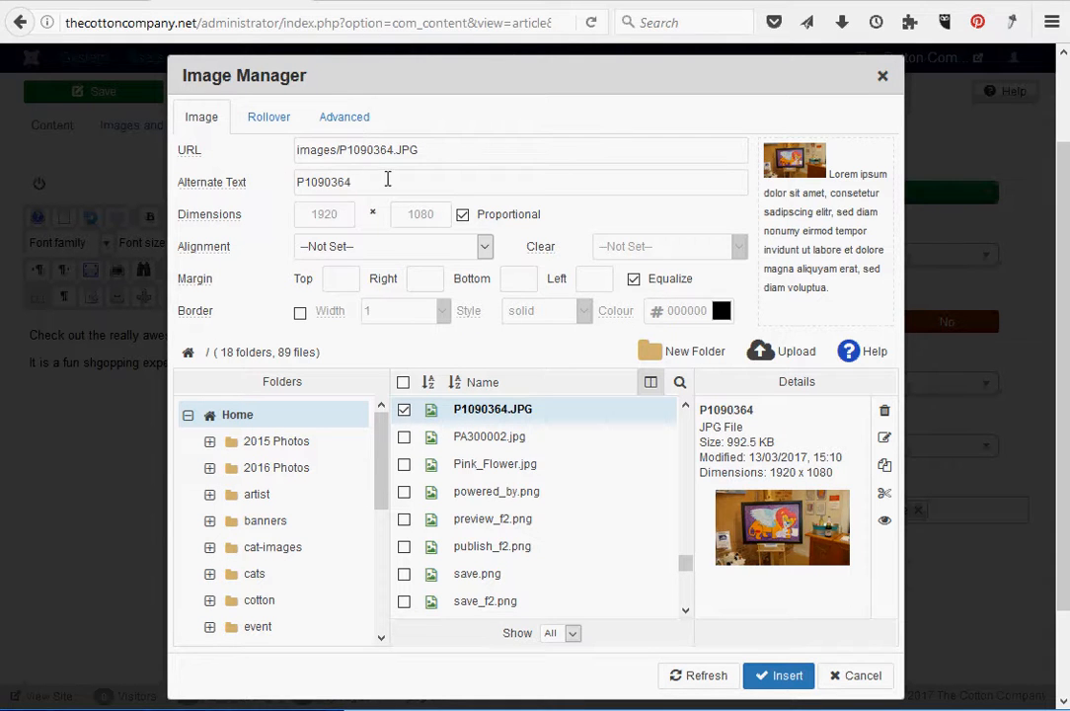
left_click_drag(376, 183, 173, 181)
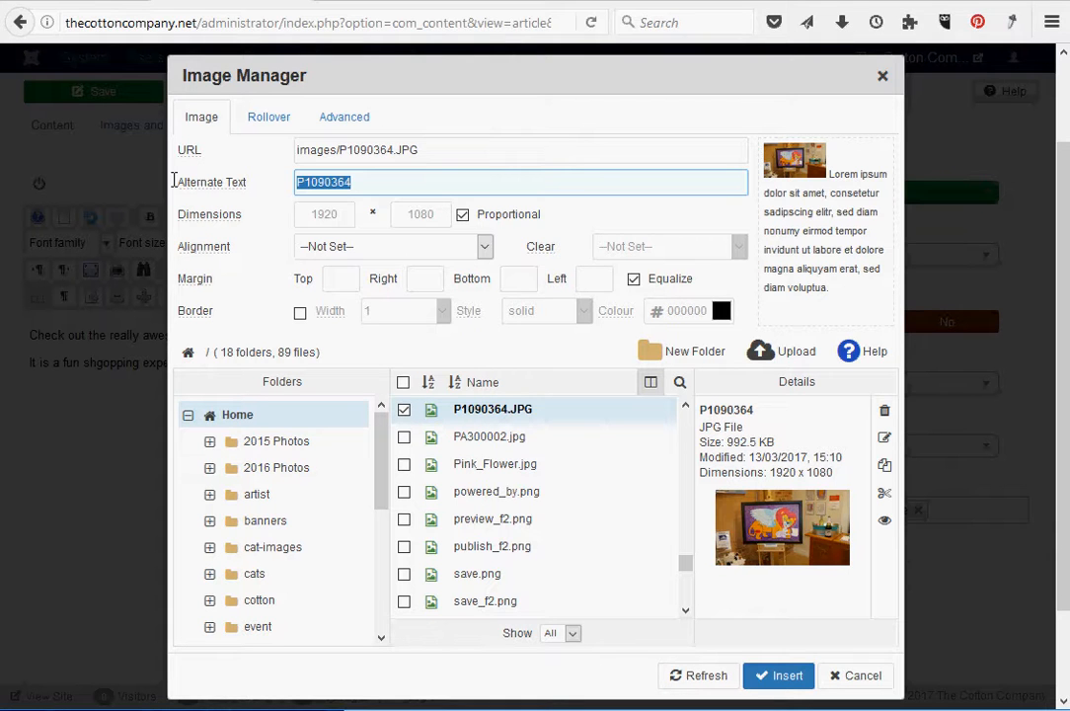
type("Lio")
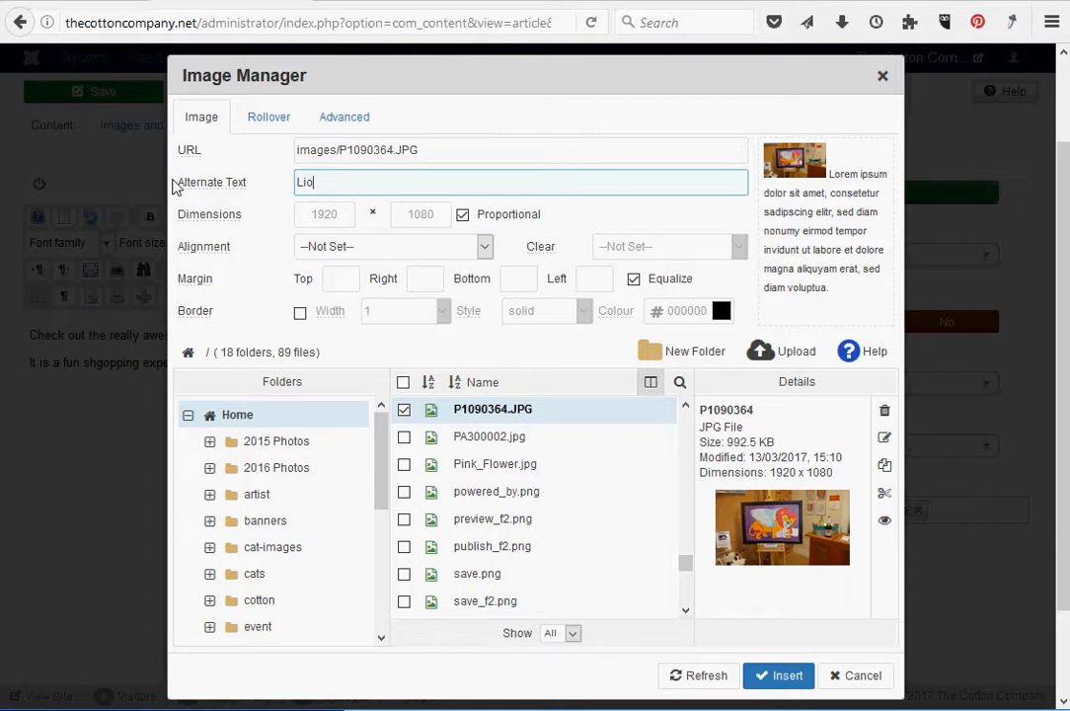
type("n Painting")
key("Tab")
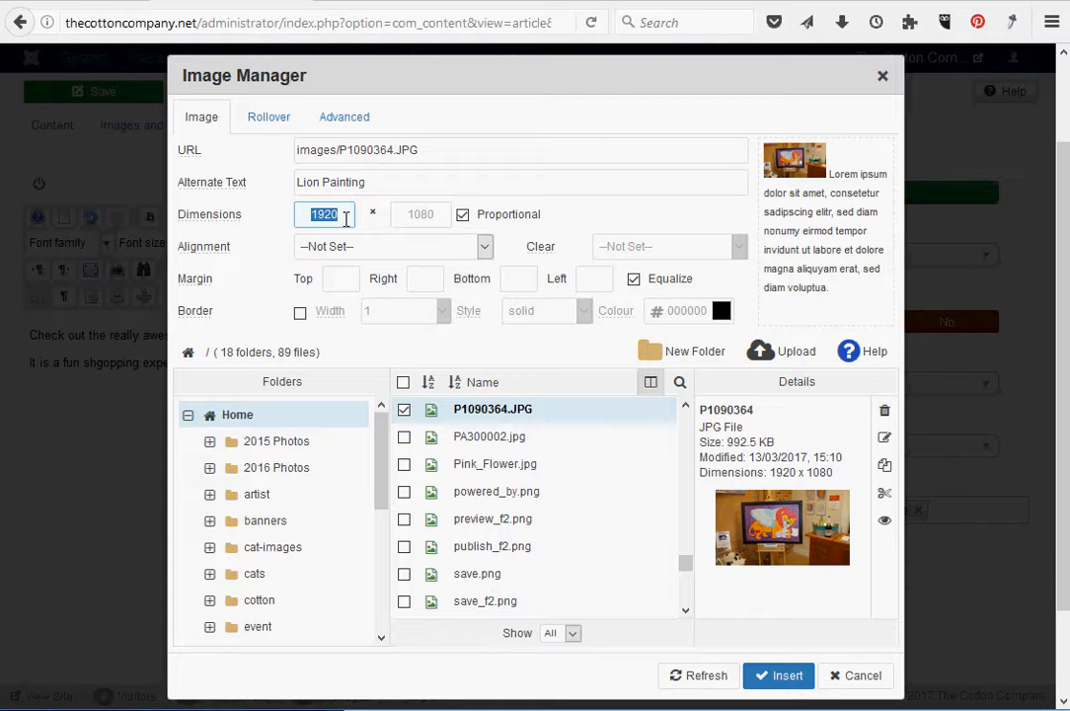
type("400")
key("Tab")
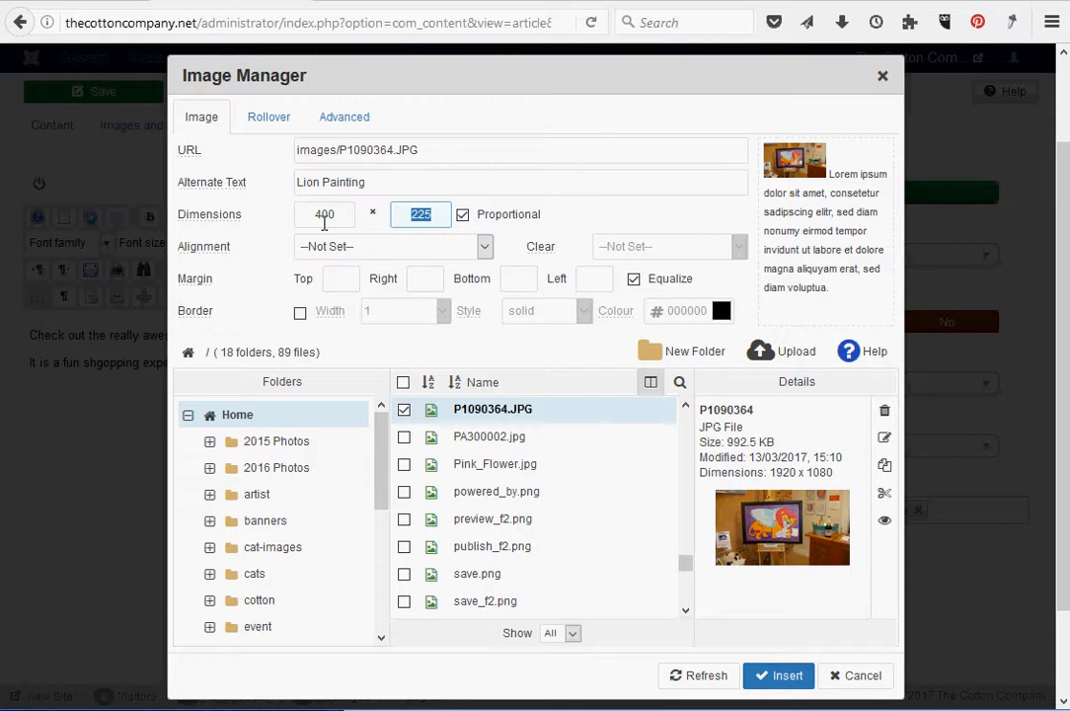
left_click(513, 168)
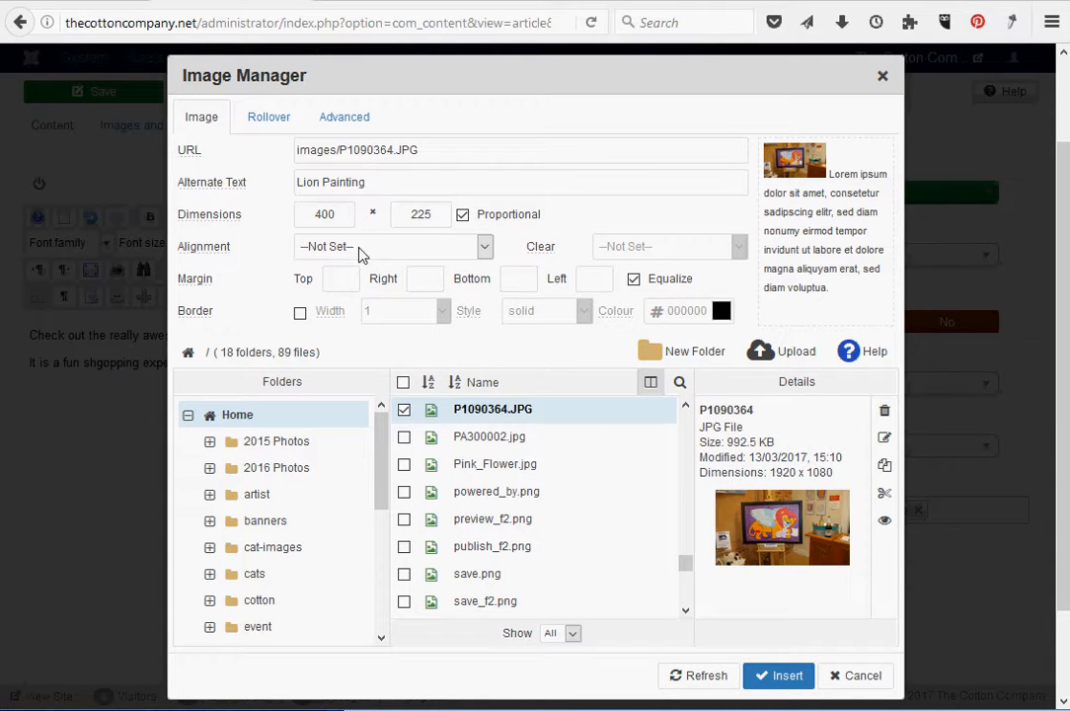
Try the Right, Centre and Left alignments for the image and compare them in the sample text preview.
left_click(484, 251)
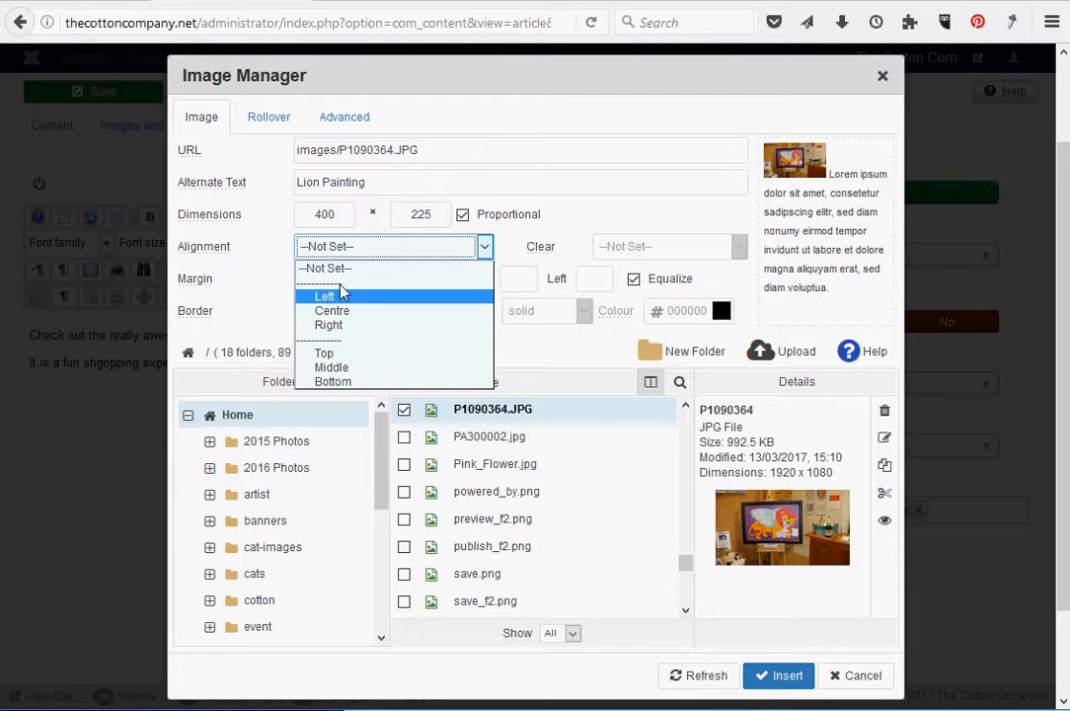
left_click(344, 335)
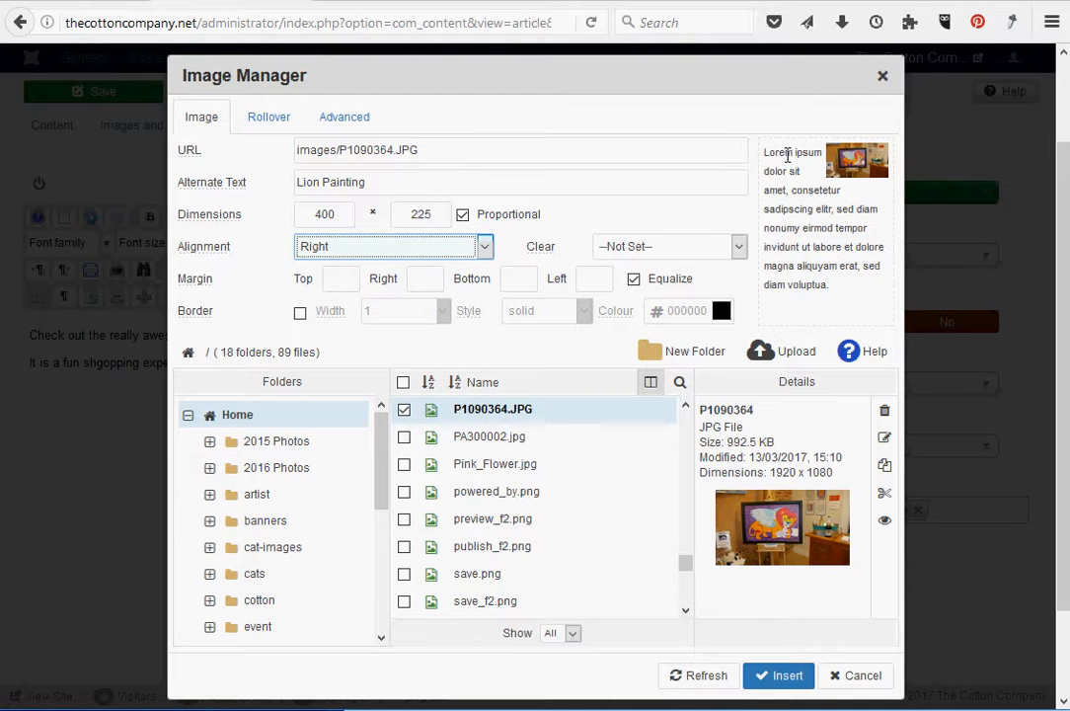
left_click(486, 247)
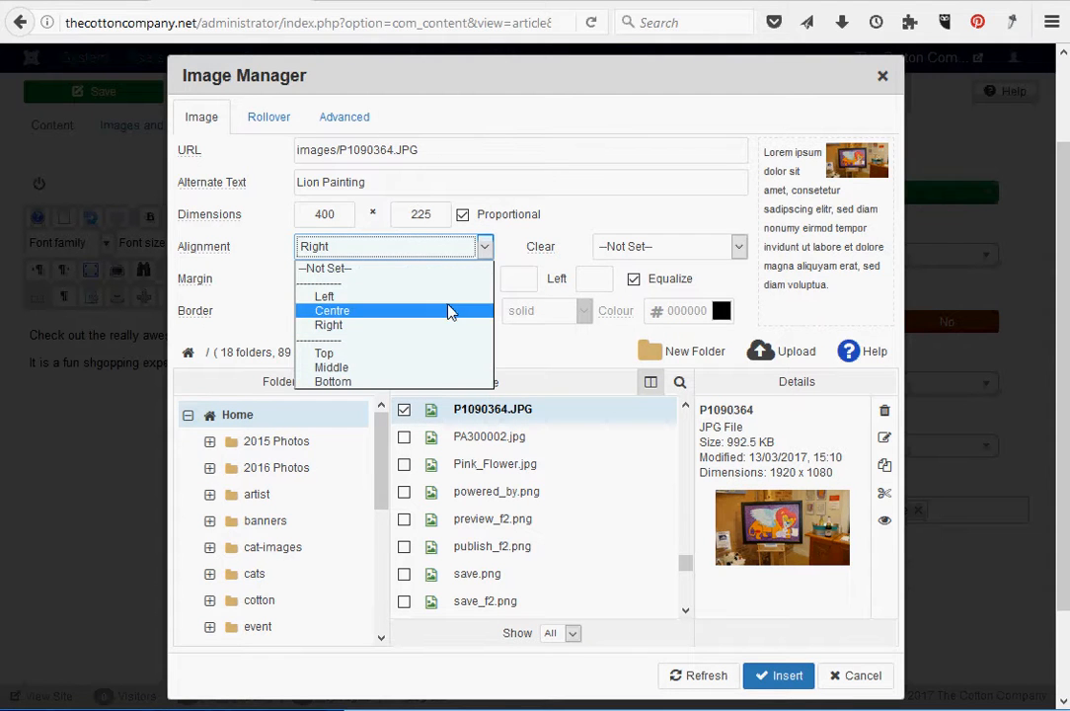
left_click(444, 309)
left_click(485, 249)
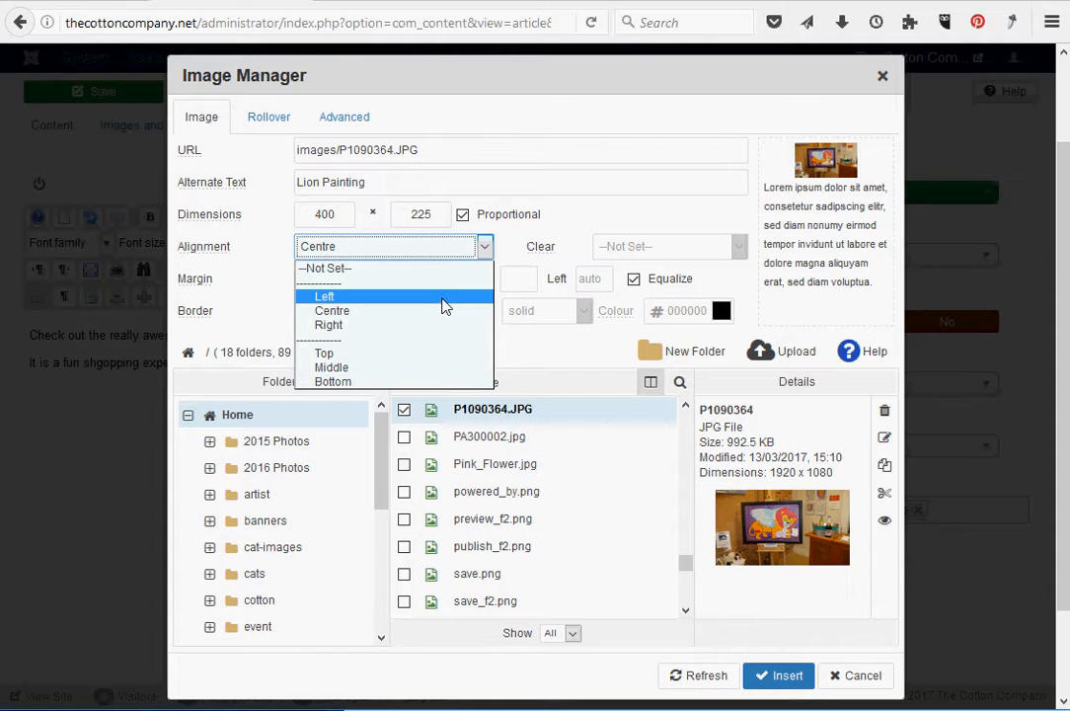
left_click(442, 302)
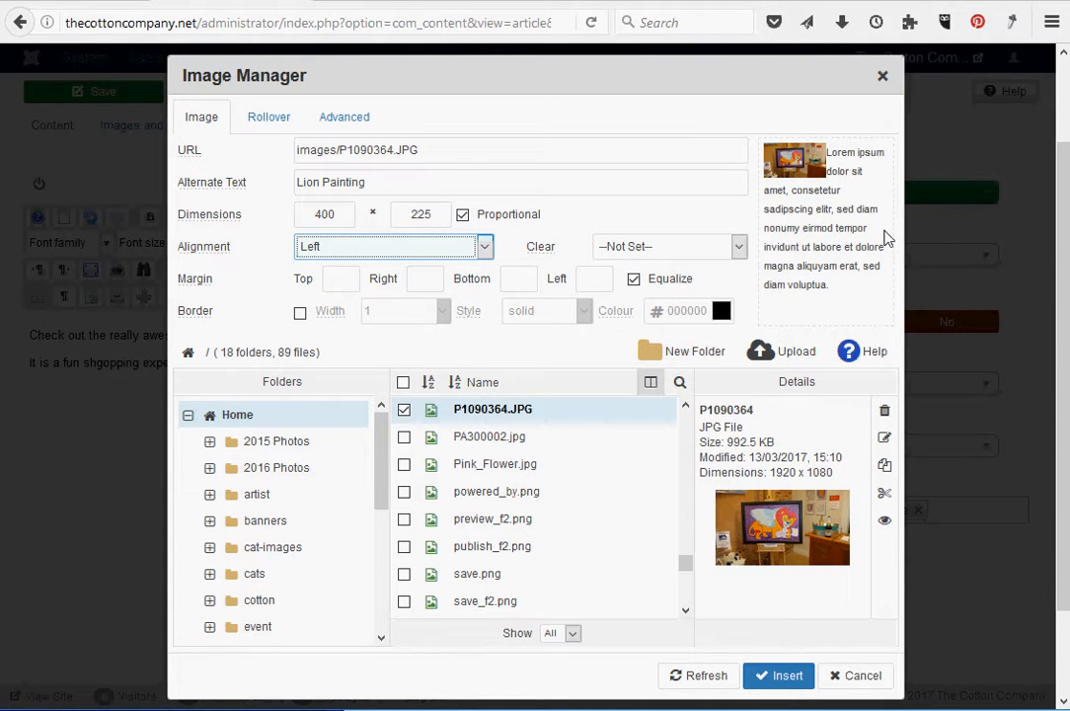
Set the image's alignment to Right and insert it into the article.
left_click(483, 247)
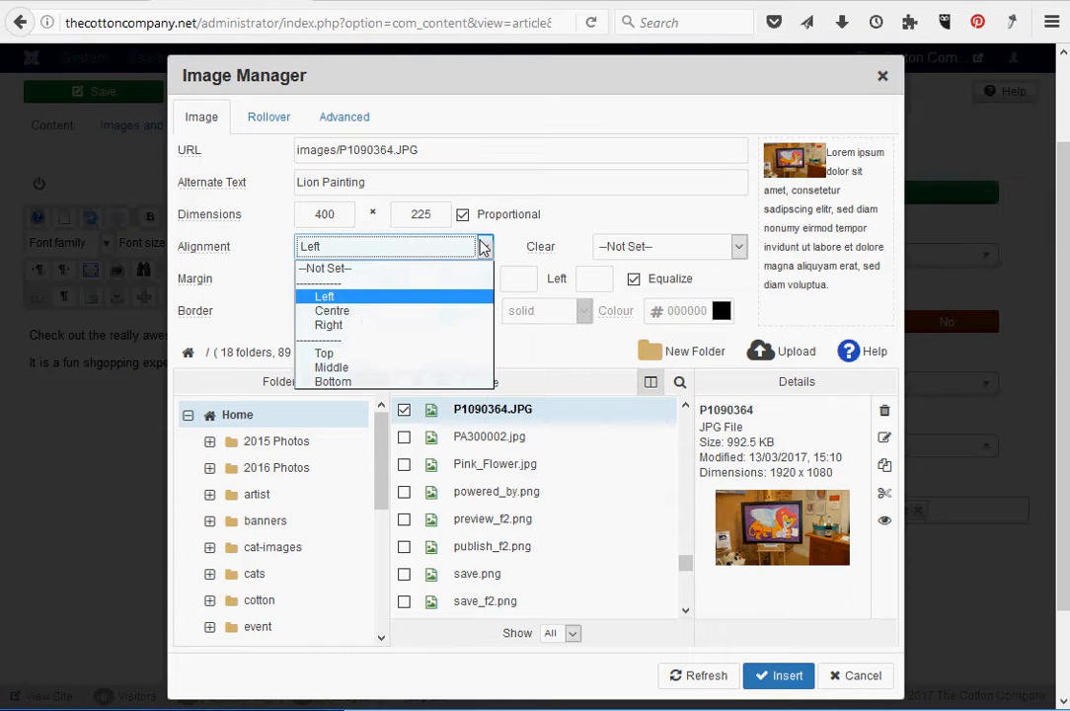
left_click(416, 326)
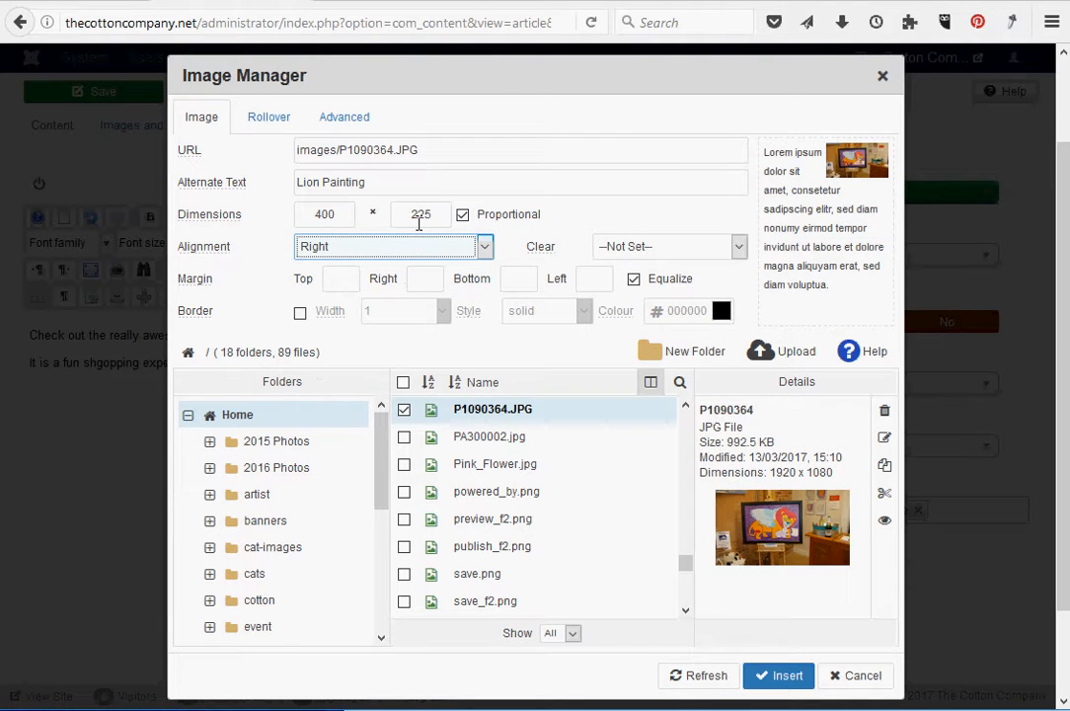
left_click(775, 677)
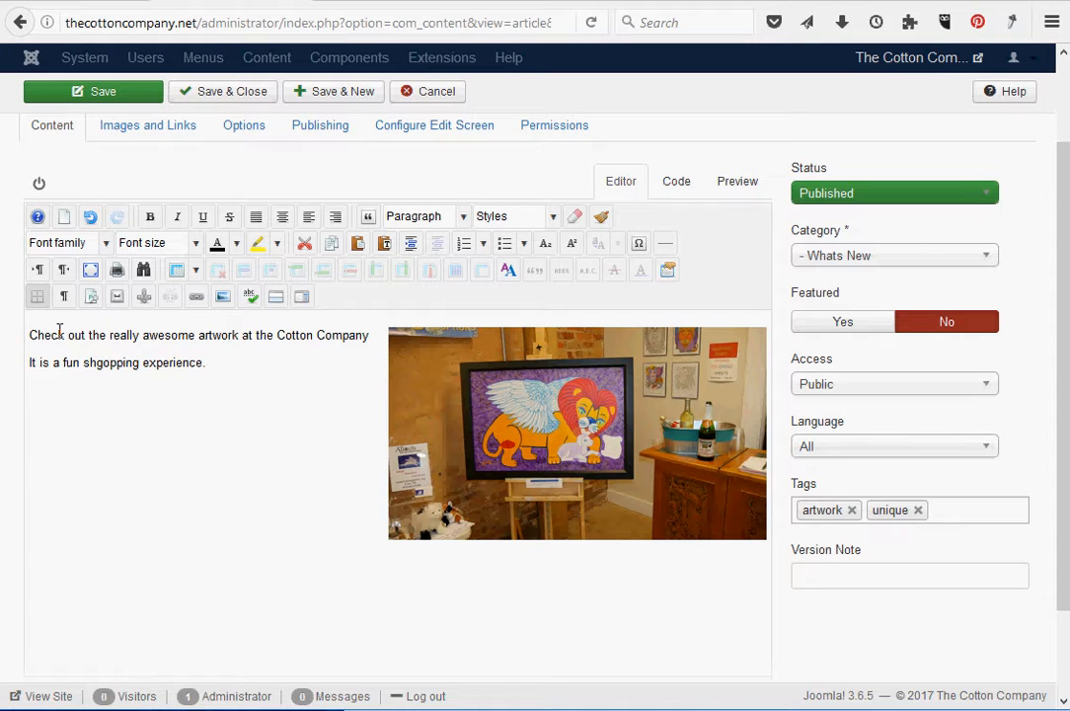
Enlarge the inserted lion painting image slightly in the article body, then deselect it.
left_click(665, 426)
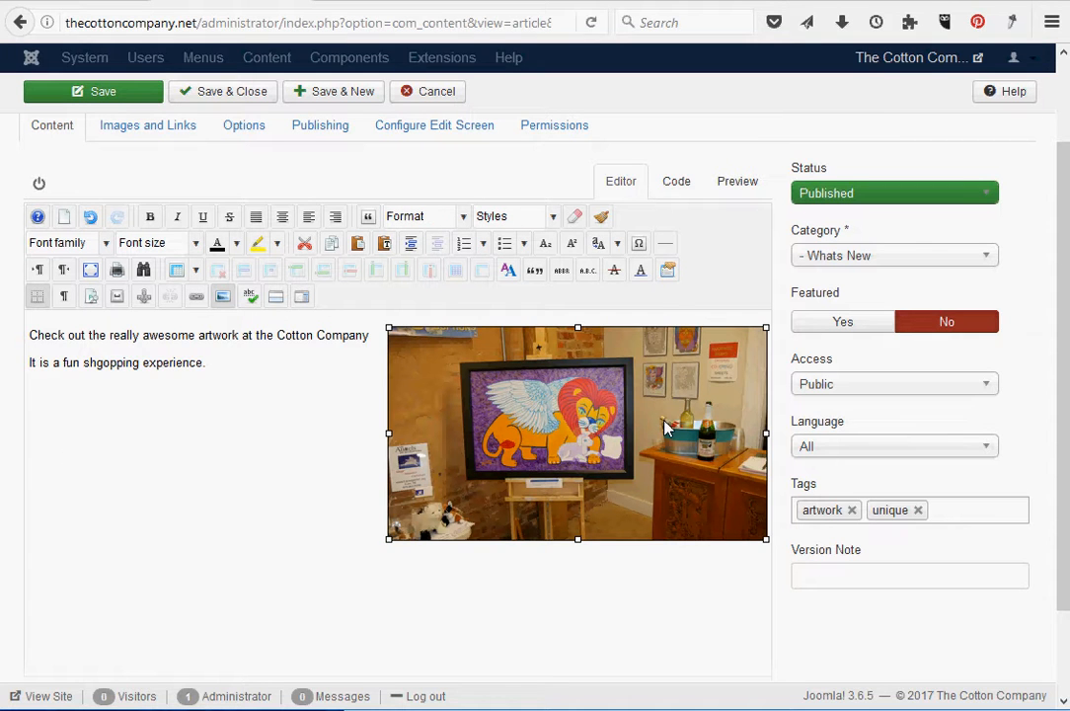
left_click_drag(394, 546, 342, 564)
left_click(192, 475)
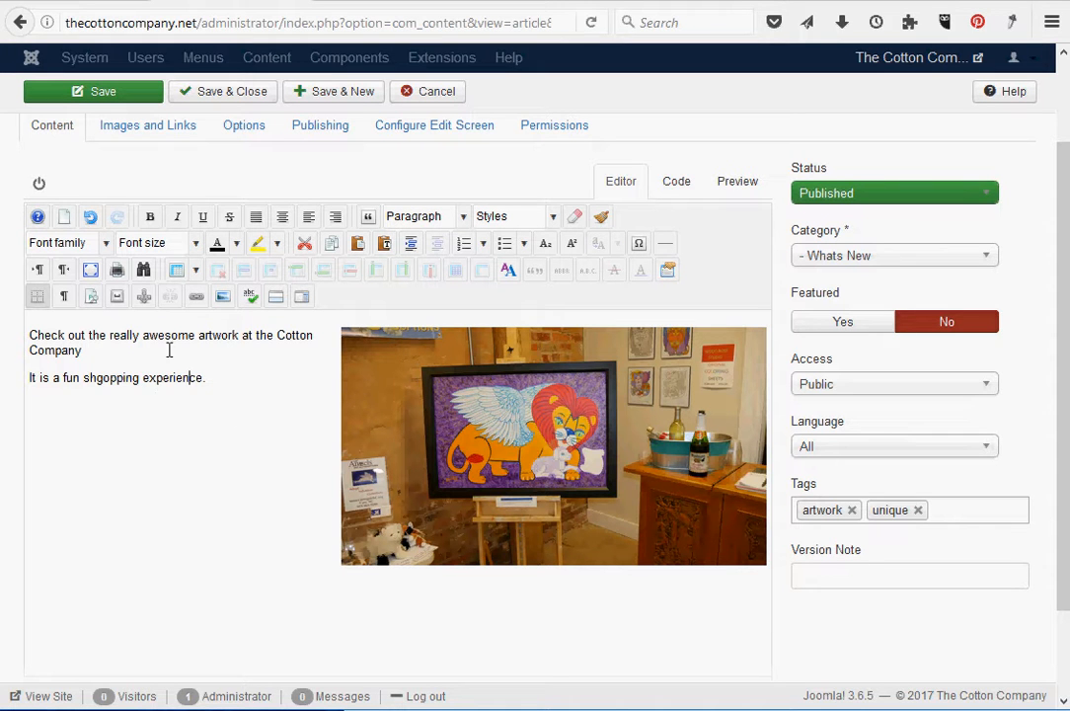
Save the article and close it to return to the article list.
scroll(188, 429, "up", 2)
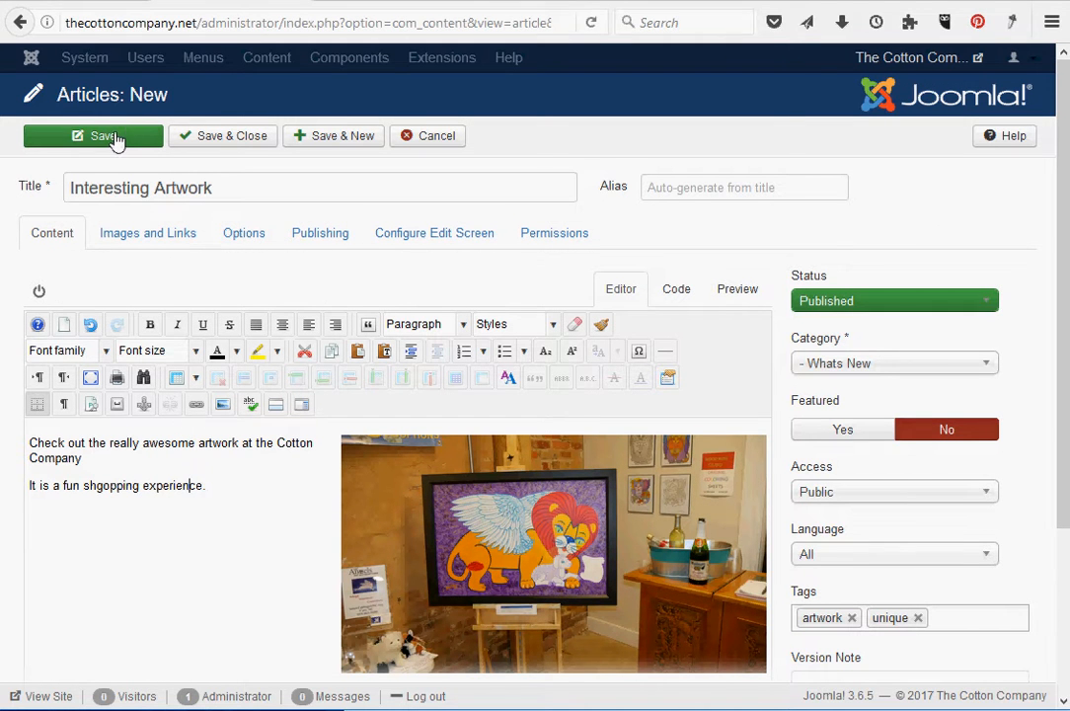
left_click(110, 138)
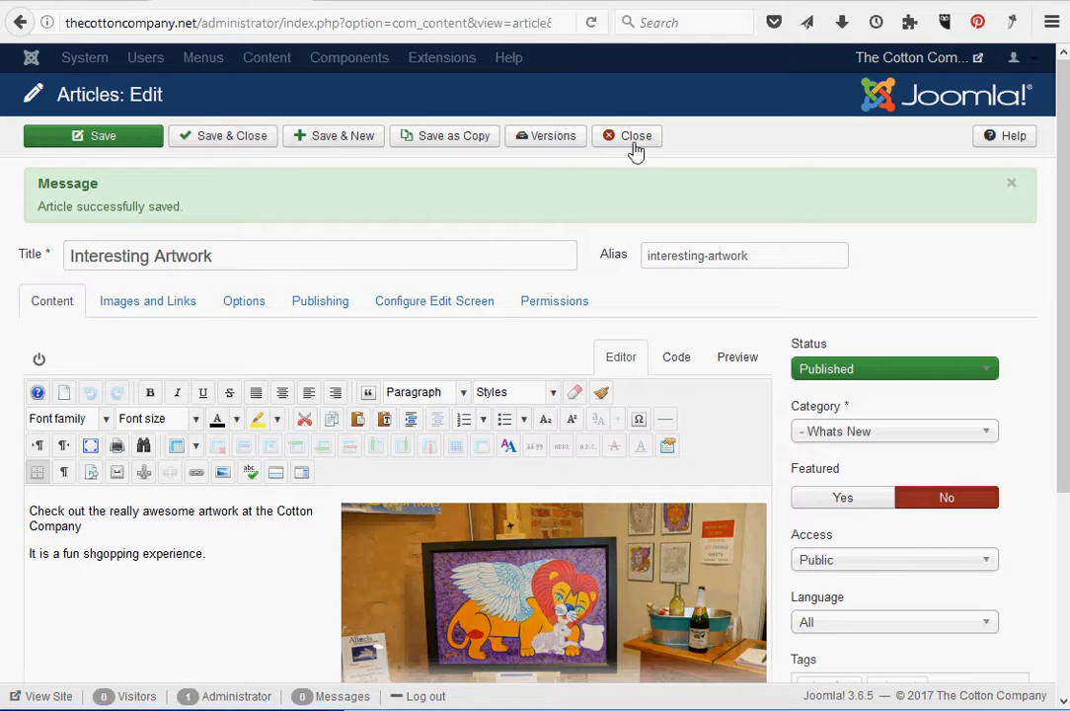
left_click(234, 147)
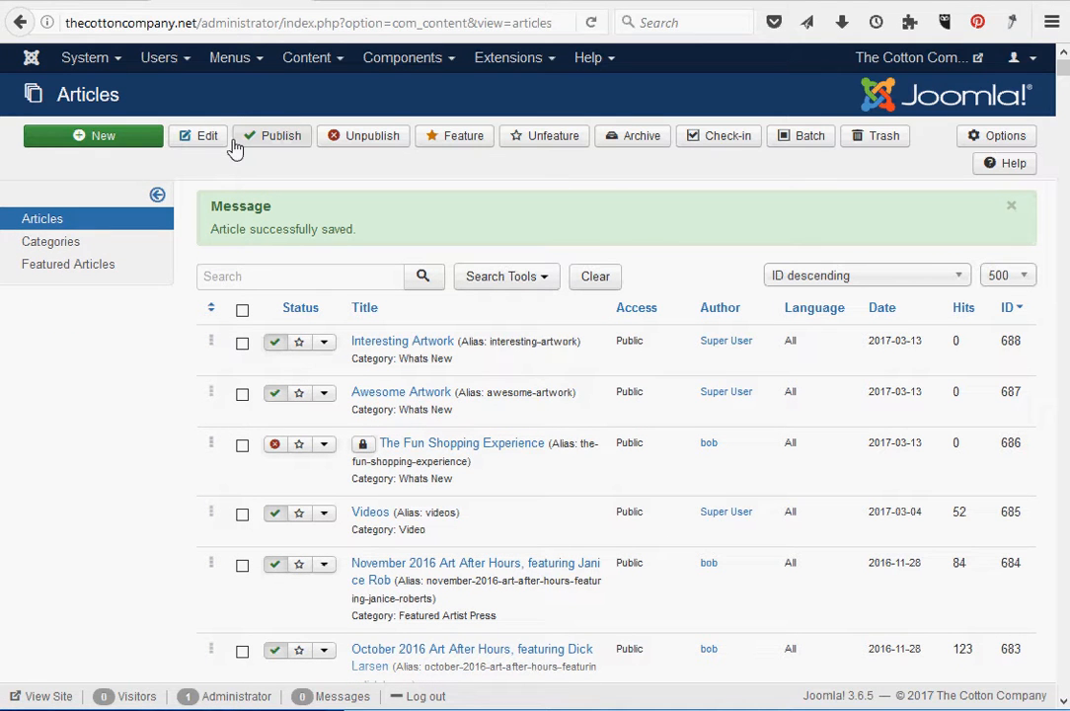
Mark the Interesting Artwork article as featured and check it in the featured articles list and on the public home page.
left_click(299, 354)
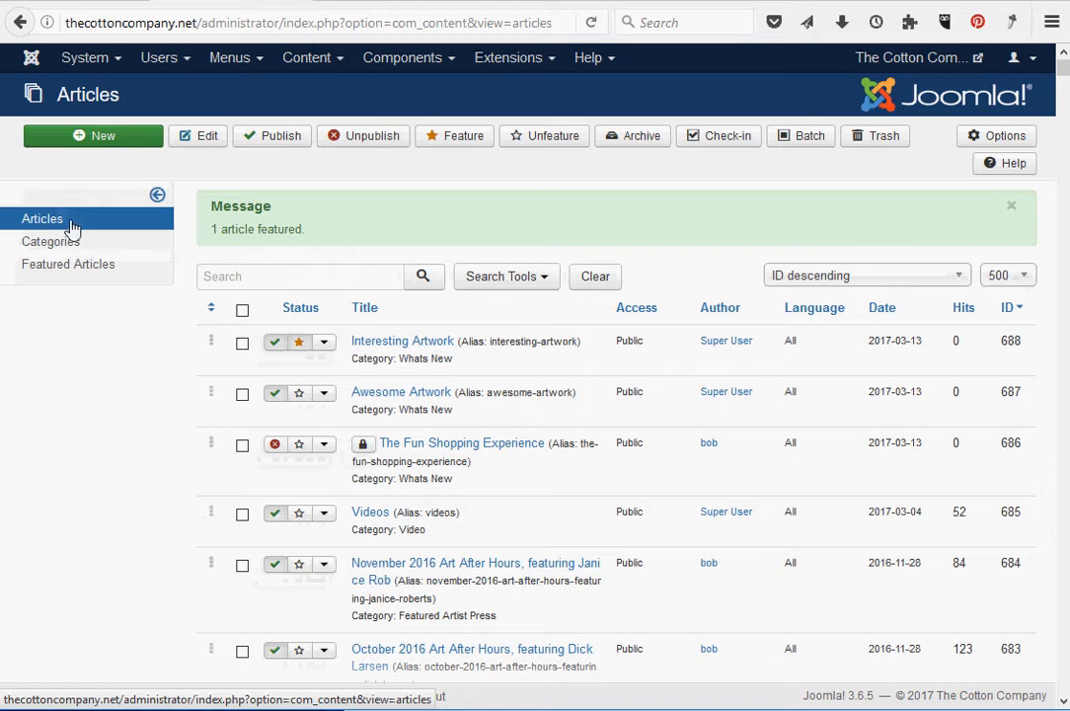
left_click(78, 275)
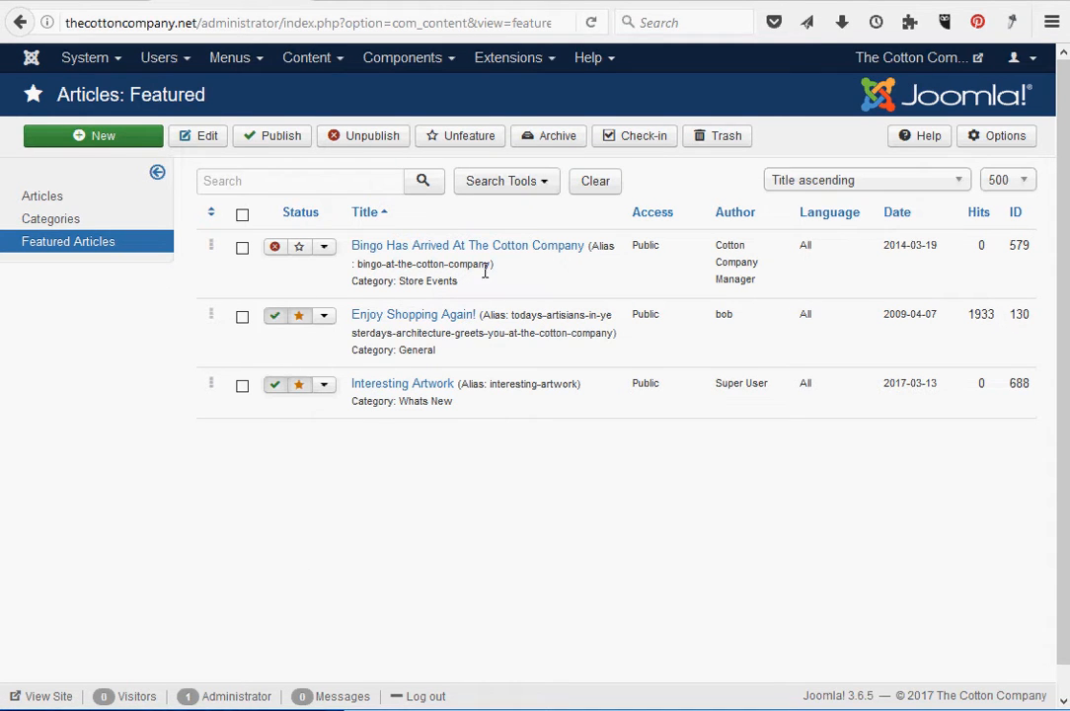
left_click(913, 71)
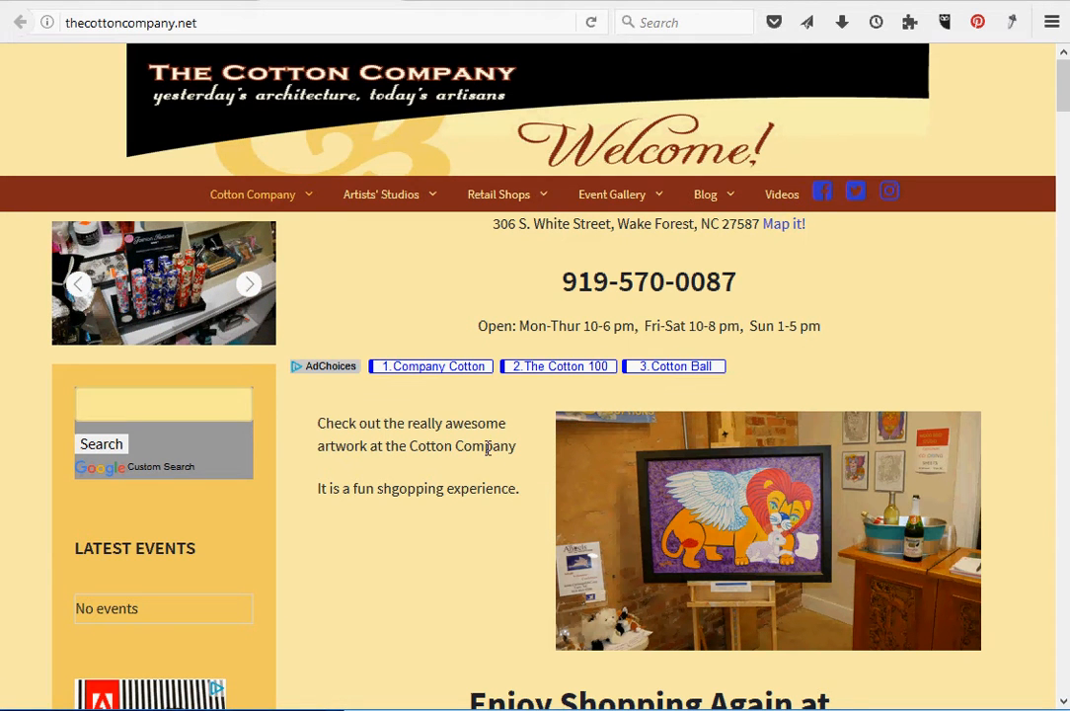
Review the public home page to check how the featured lion painting article appears above the existing content.
scroll(457, 437, "down", 3)
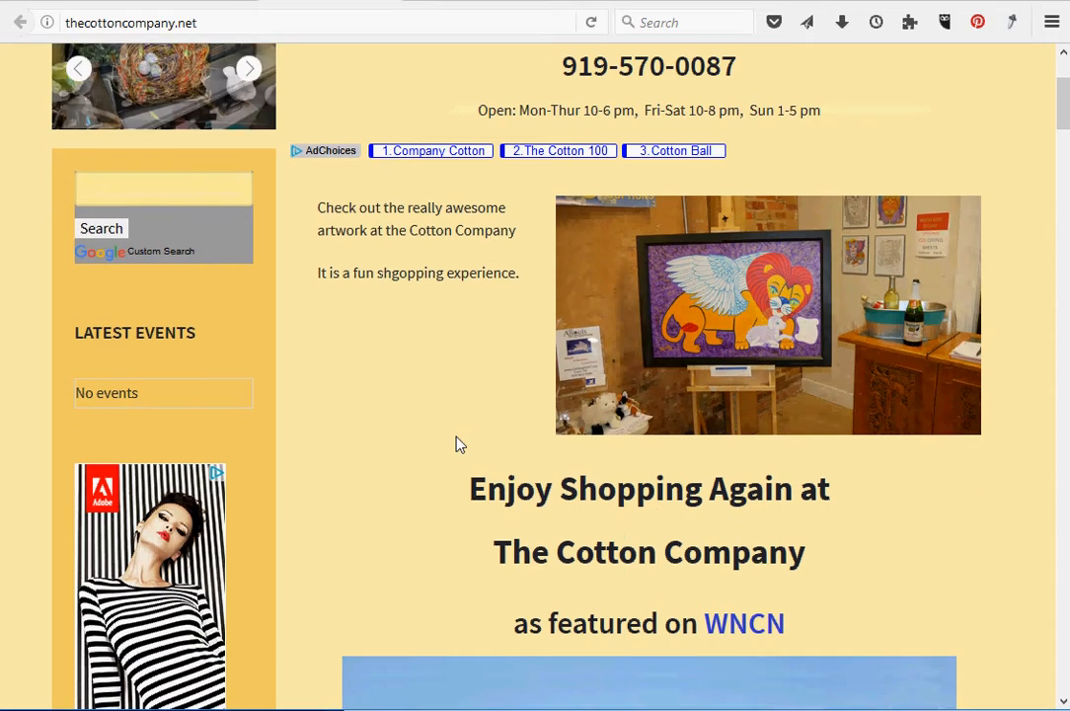
scroll(457, 441, "down", 3)
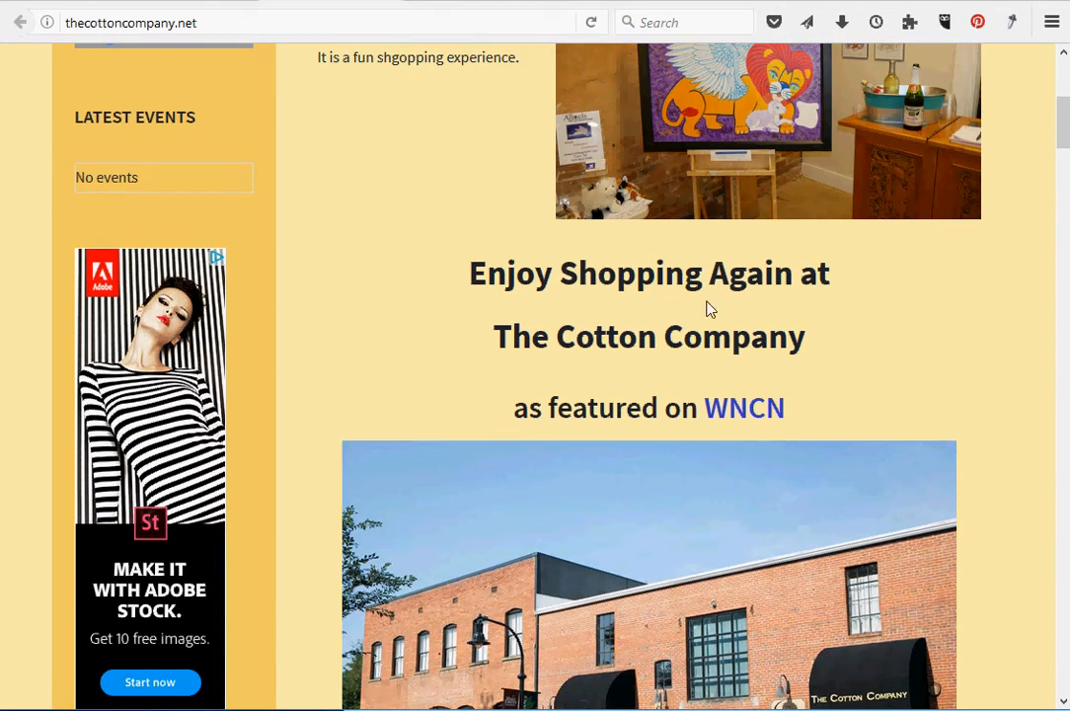
scroll(595, 284, "down", 10)
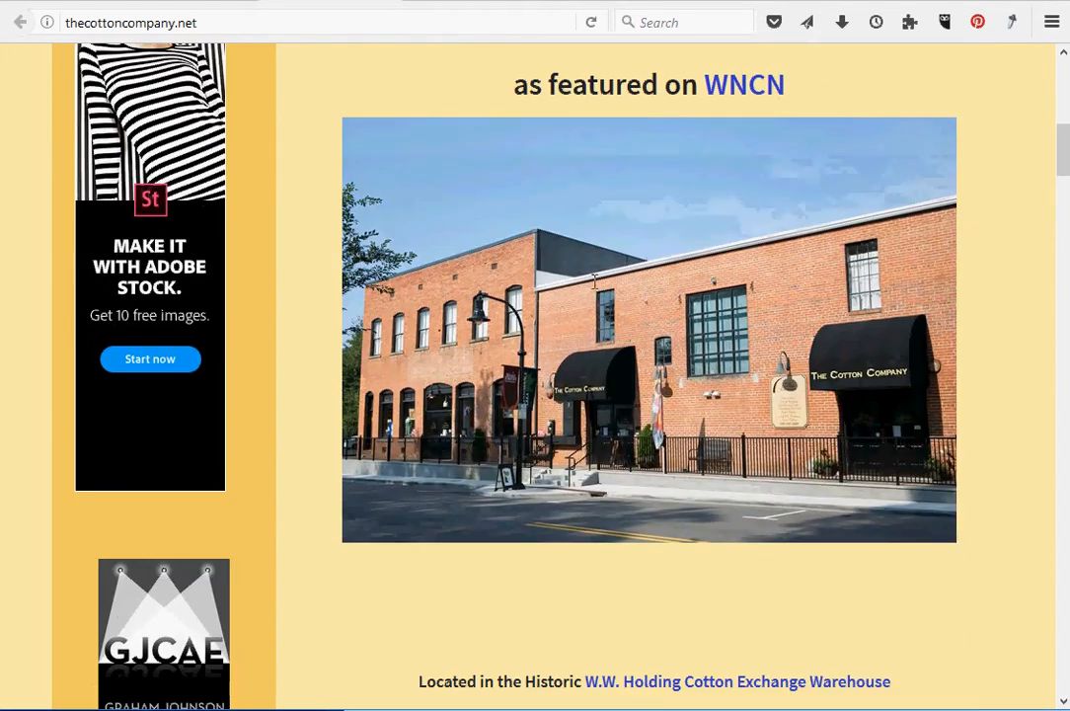
scroll(594, 288, "down", 8)
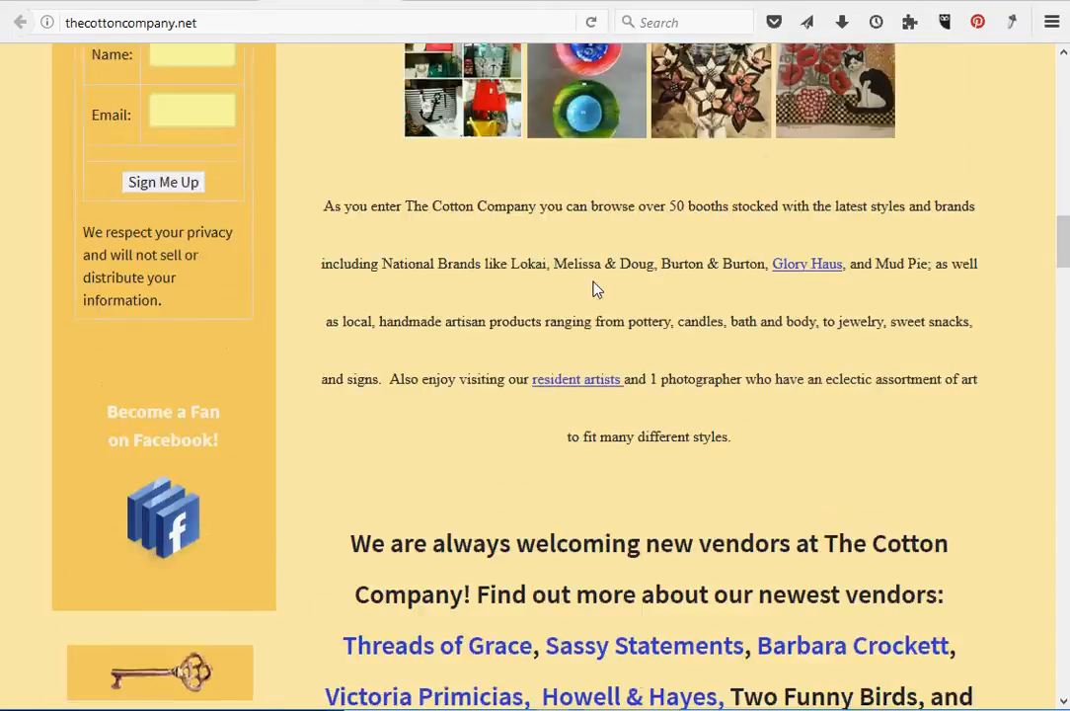
scroll(594, 288, "up", 6)
scroll(596, 288, "up", 12)
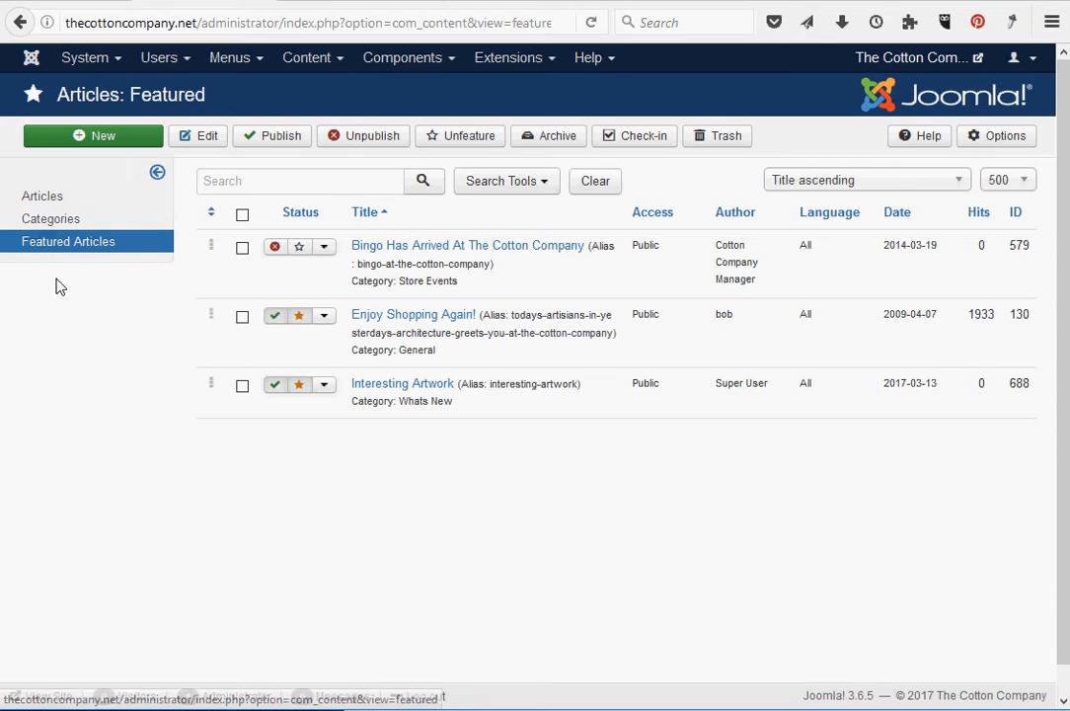
Return to the full article list, remove the Interesting Artwork article from the featured articles, and unpublish it.
left_click(53, 196)
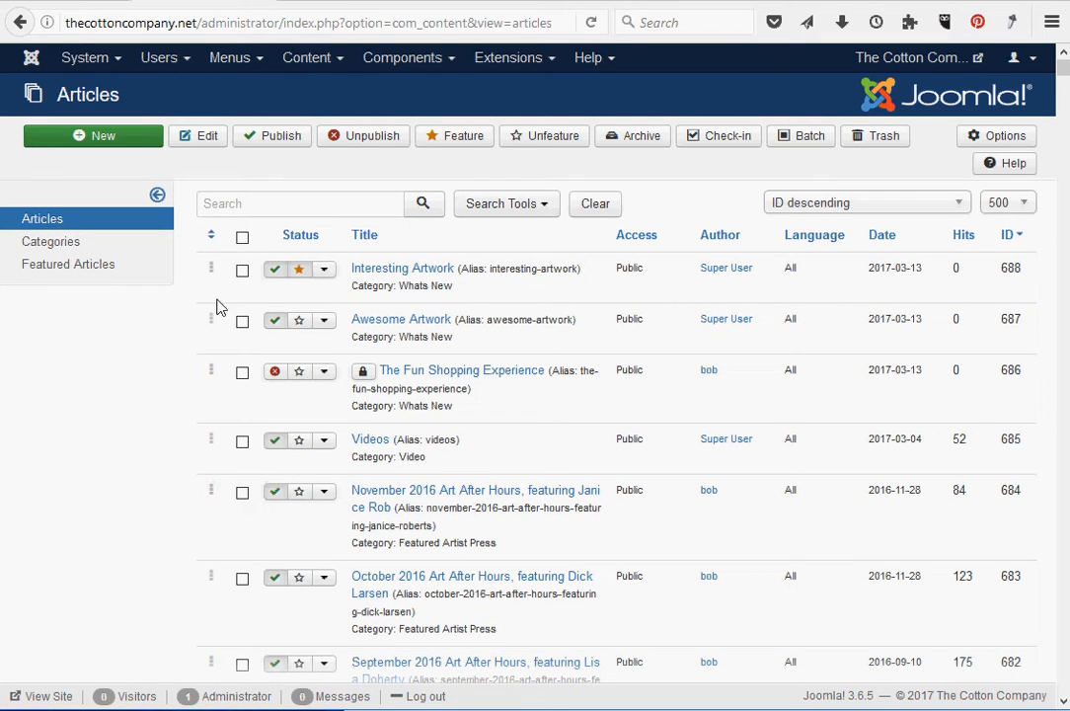
left_click(298, 277)
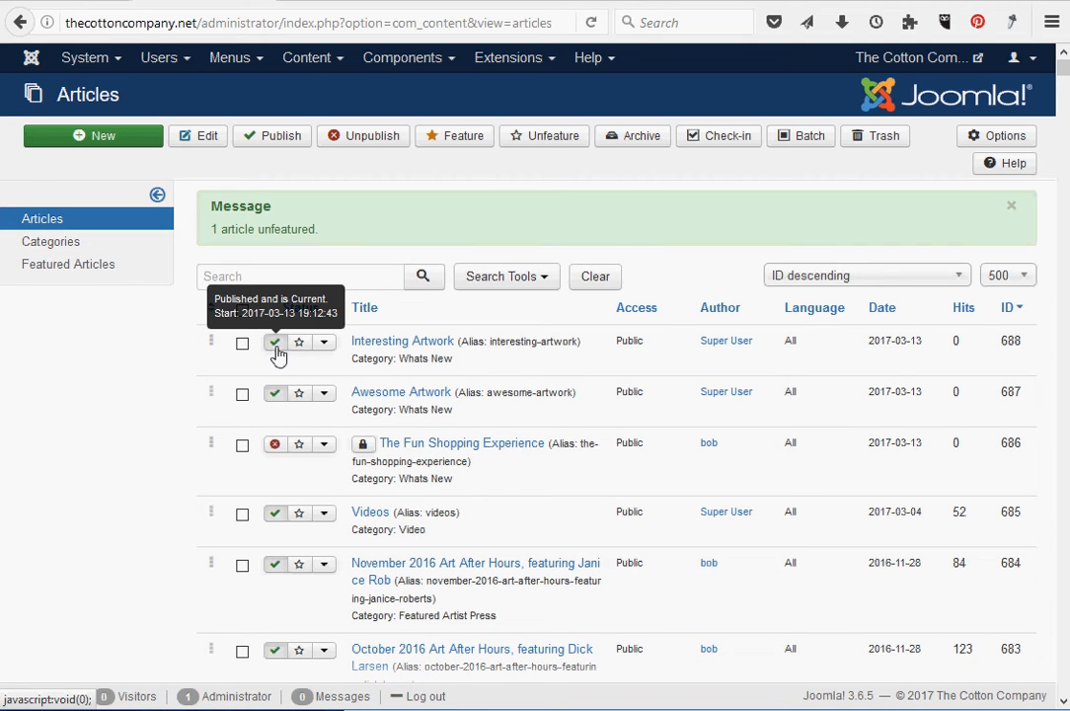
left_click(276, 344)
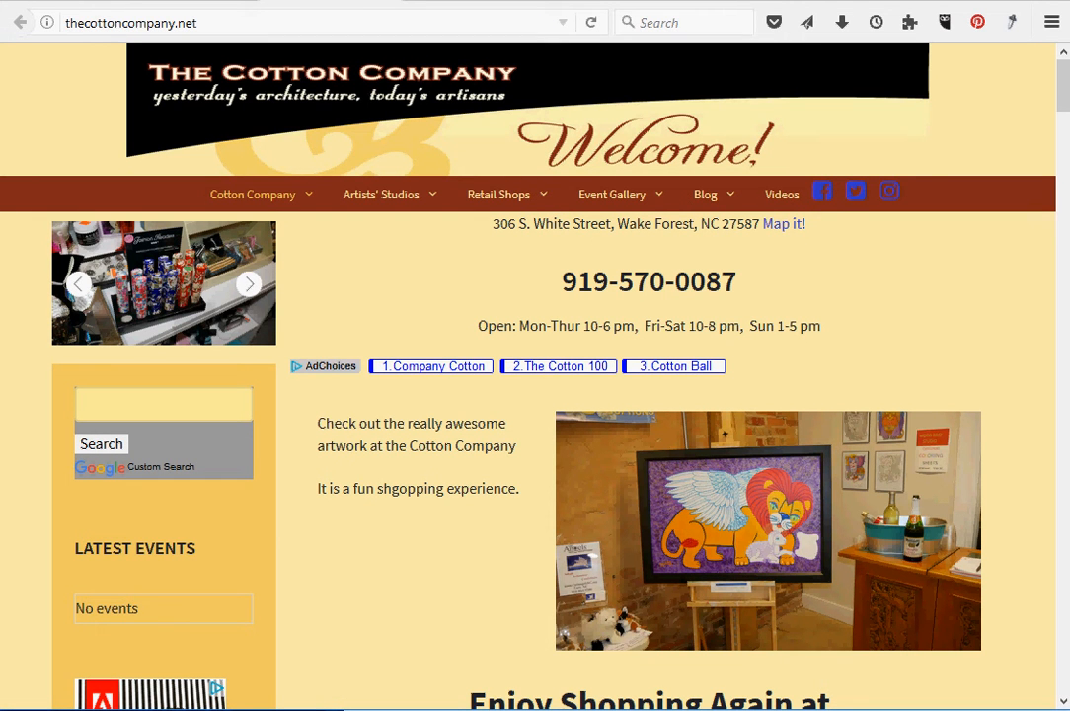
Reload the public home page and check whether the Interesting Artwork article still appears there.
left_click(590, 28)
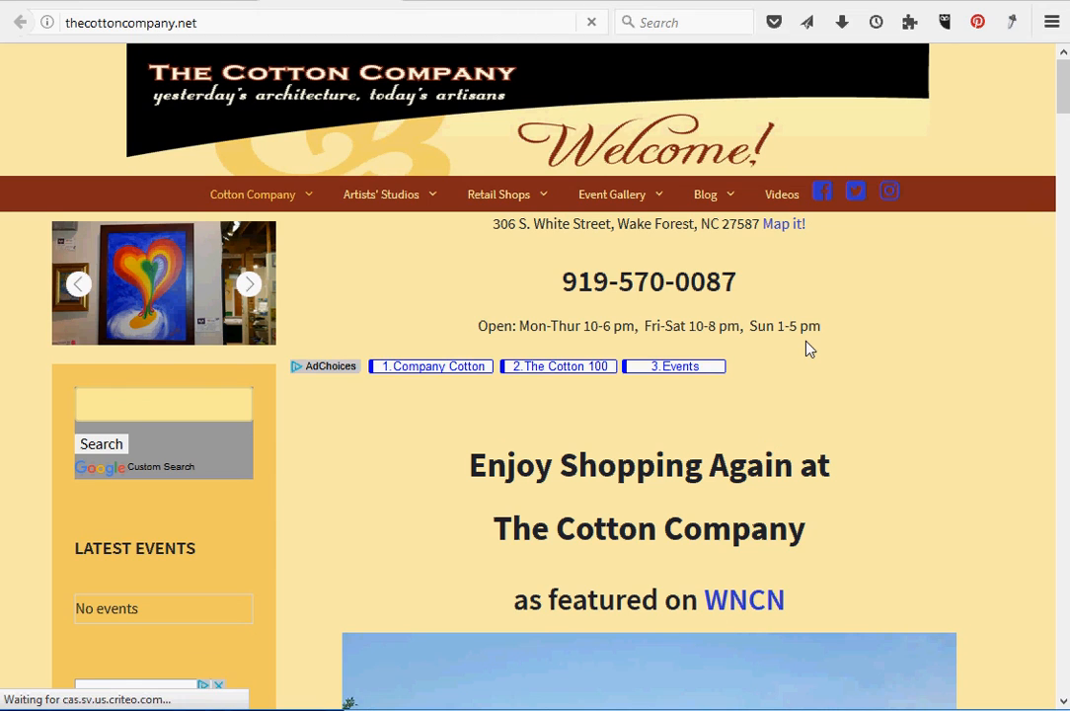
scroll(806, 347, "down", 5)
scroll(806, 347, "down", 3)
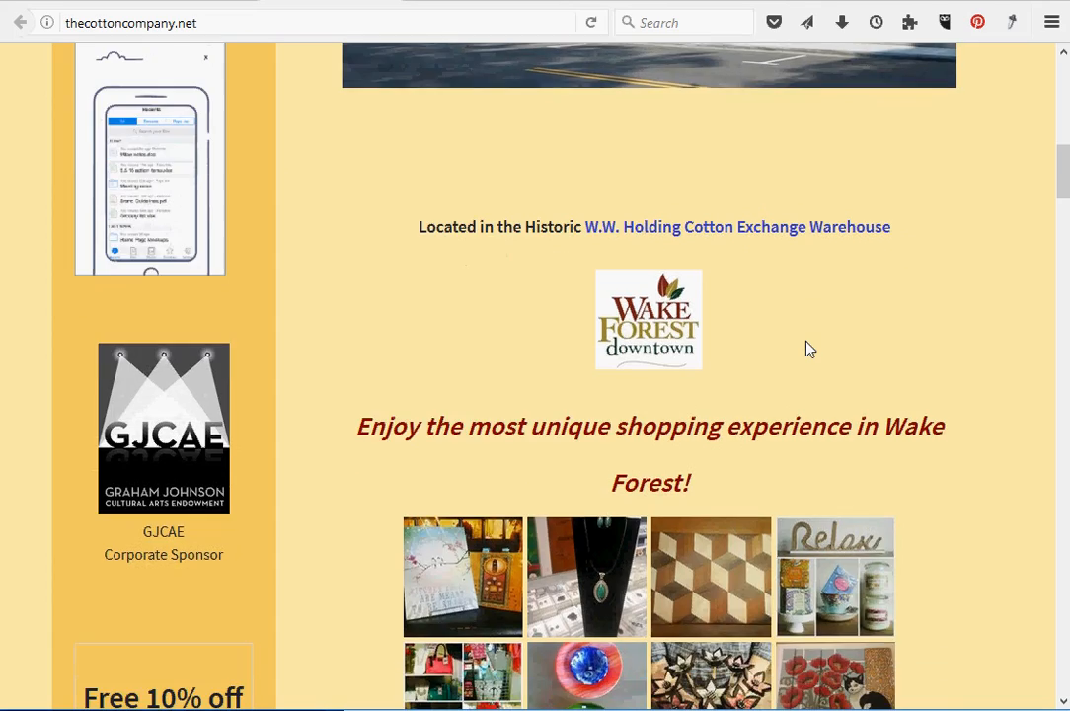
scroll(806, 347, "up", 5)
scroll(807, 348, "up", 4)
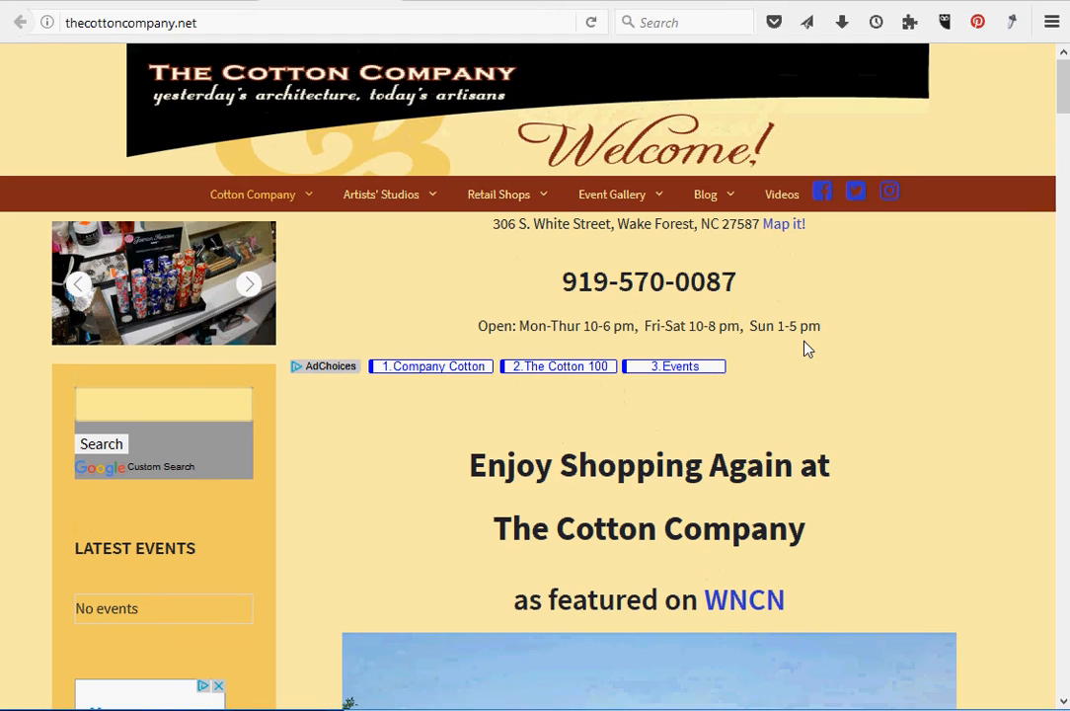